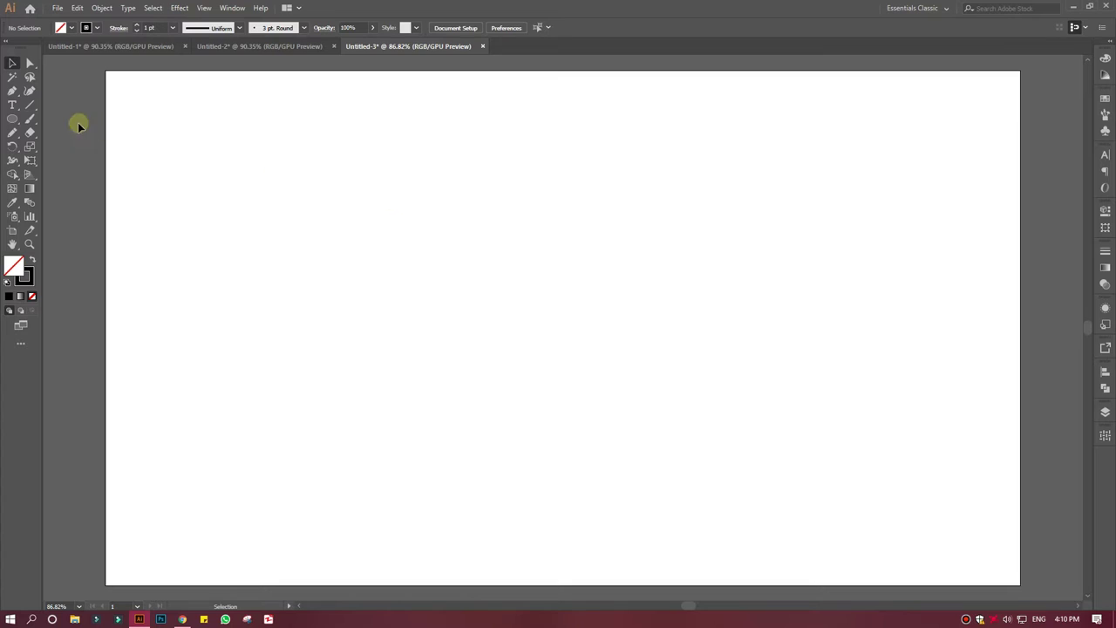
# Create three circles of 140, 70 and 35 px with the Ellipse tool.
pyautogui.click(18, 120)
pyautogui.click(591, 312)
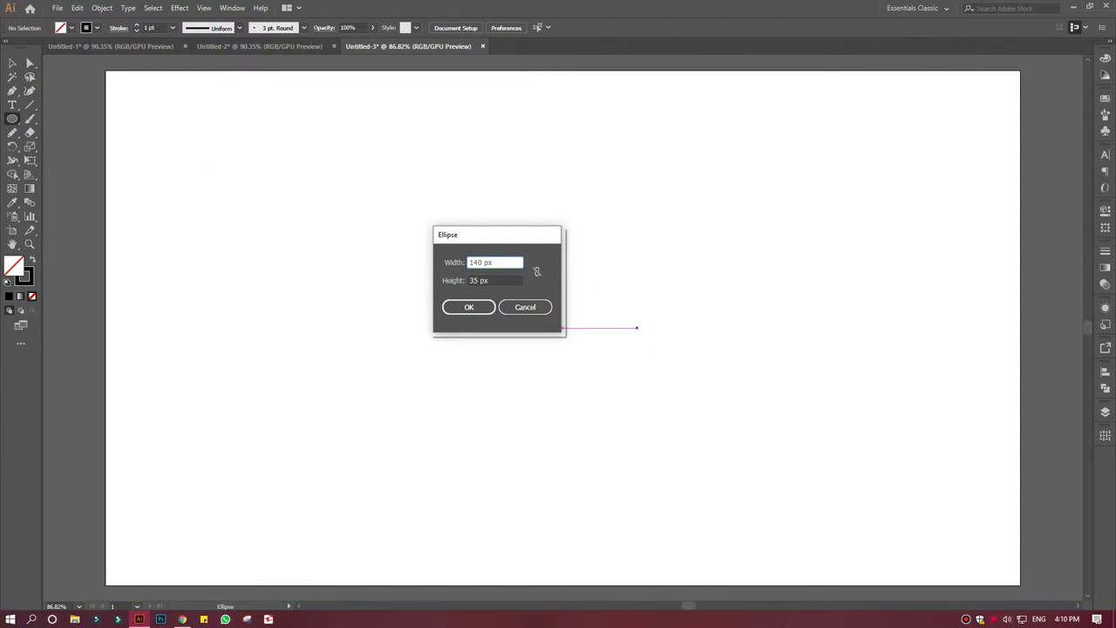
pyautogui.press('Tab')
pyautogui.press('Return')
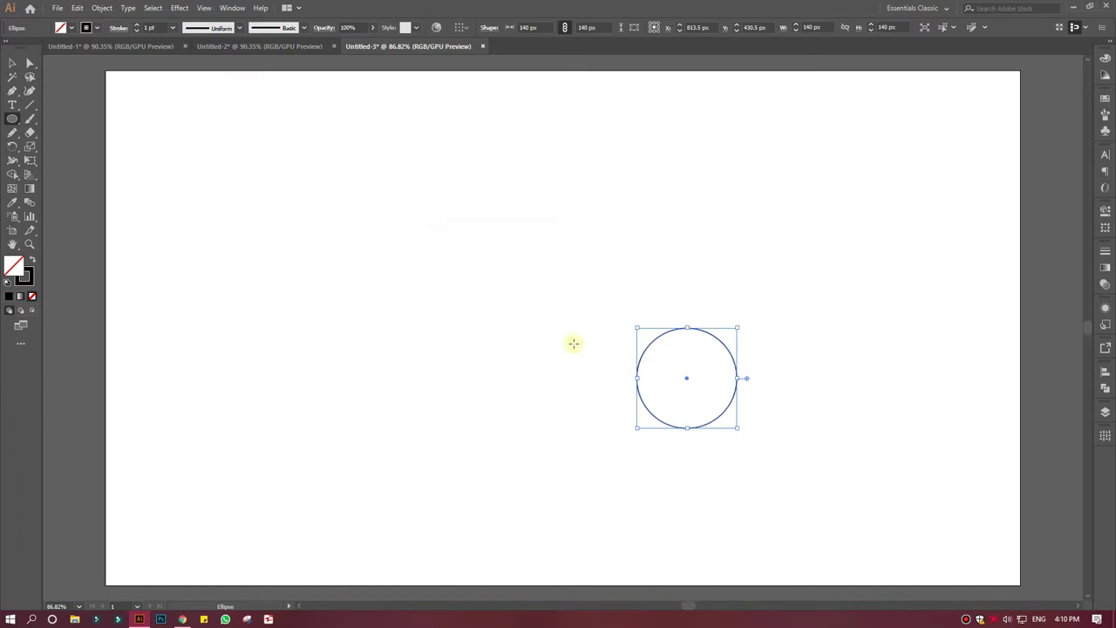
pyautogui.click(575, 346)
pyautogui.write('70')
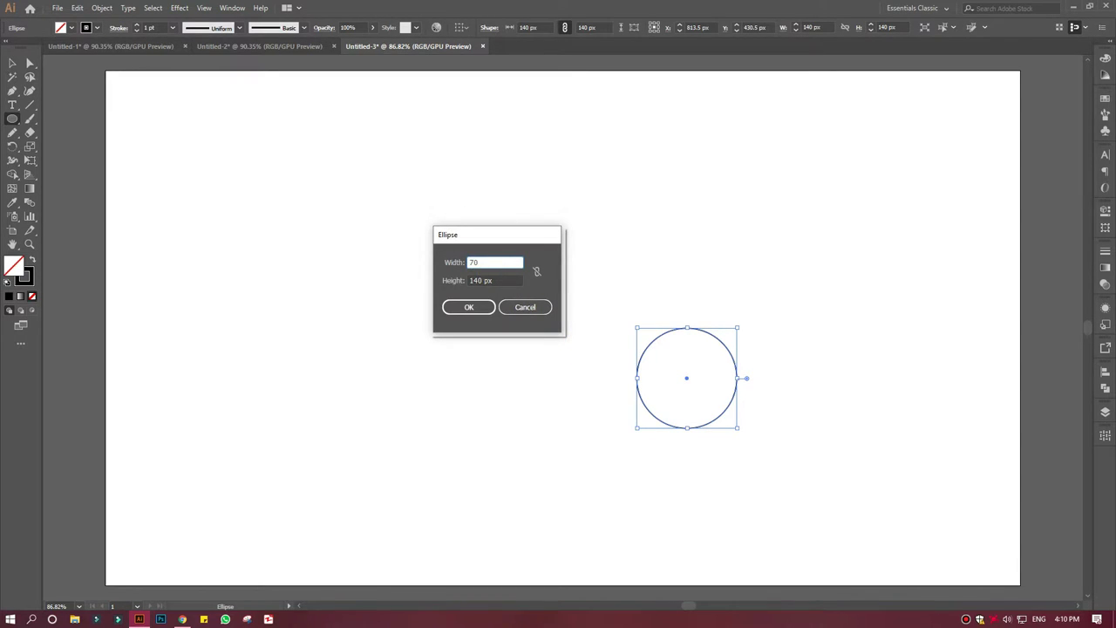
pyautogui.press('Tab')
pyautogui.press('Return')
pyautogui.click(503, 250)
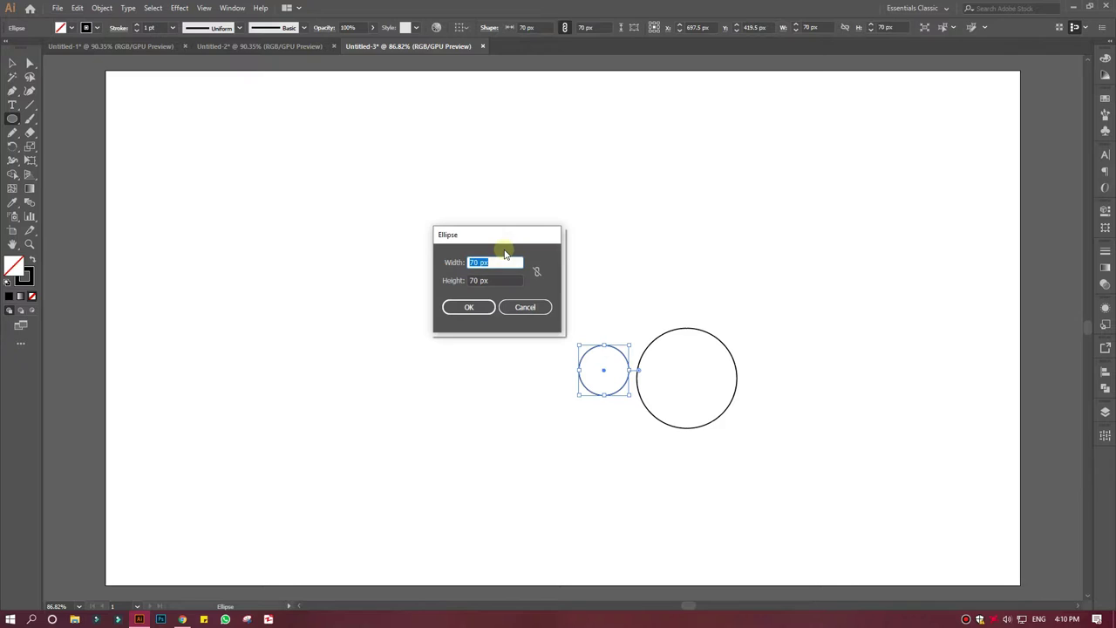
pyautogui.press('Tab')
pyautogui.write('35')
pyautogui.press('Return')
# Select all three circles and centre them horizontally and vertically.
pyautogui.click(12, 63)
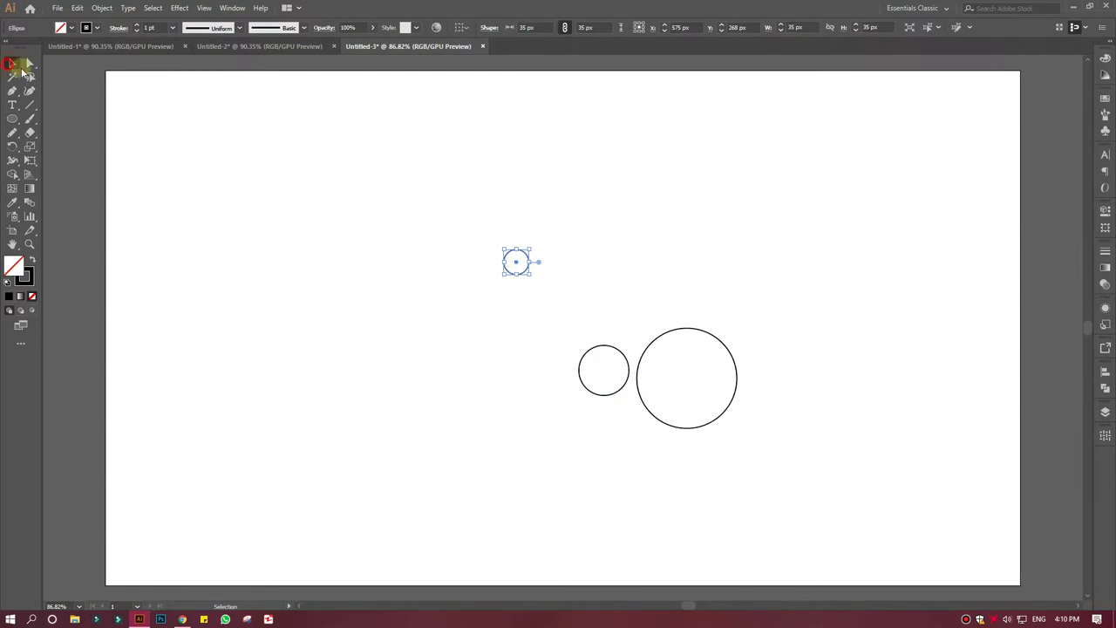
pyautogui.moveTo(499, 218); pyautogui.dragTo(711, 382)
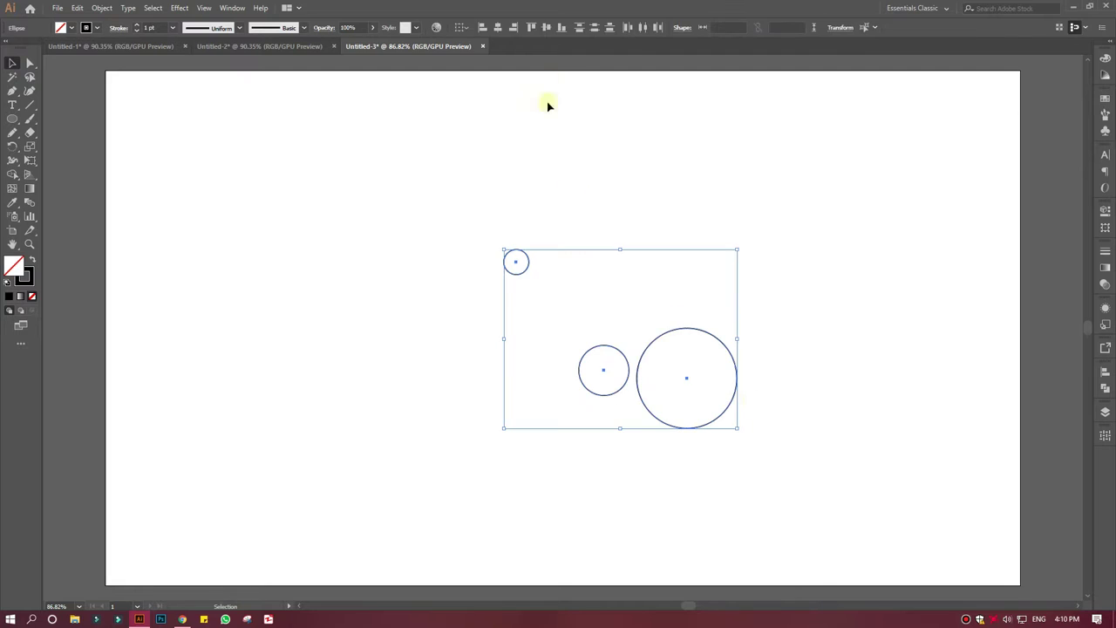
pyautogui.click(501, 29)
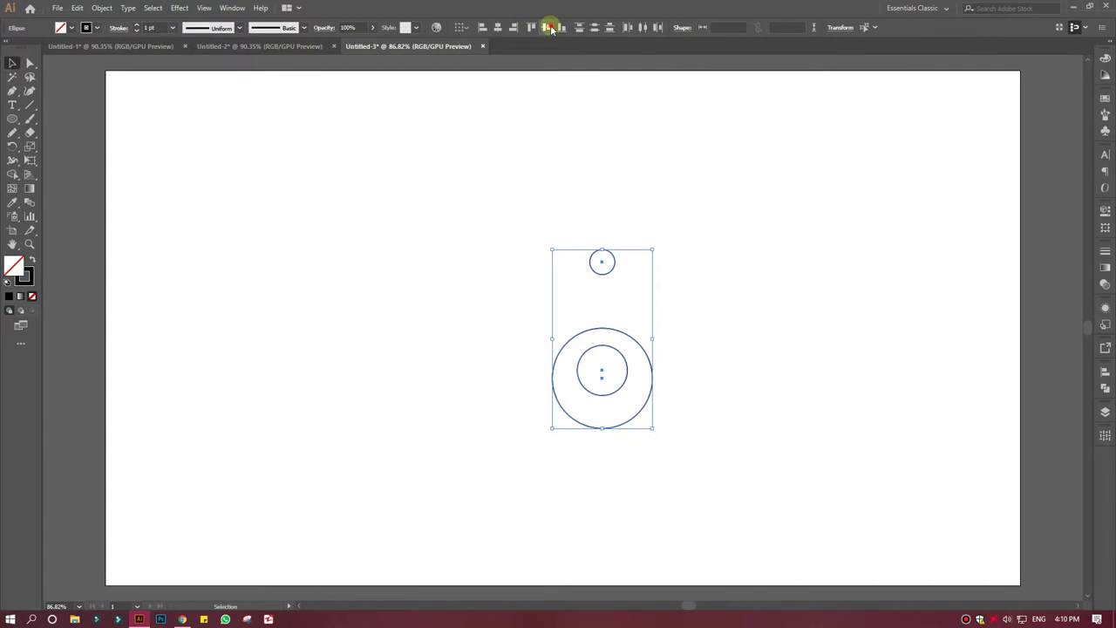
pyautogui.click(548, 28)
pyautogui.click(498, 29)
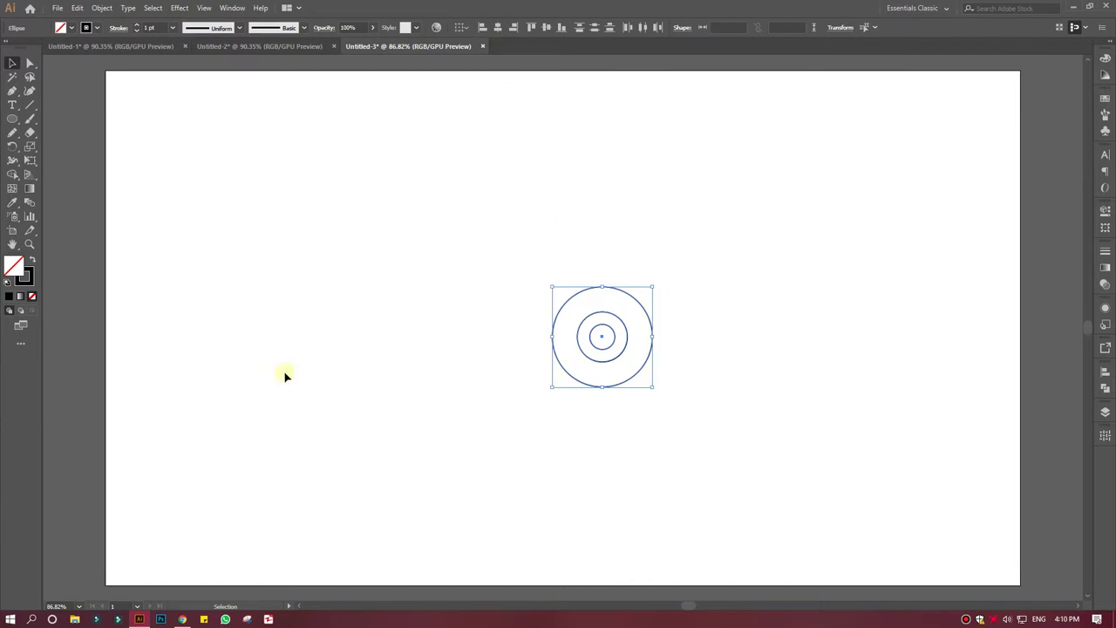
# Zoom in and move the concentric circles to the left on the artboard.
pyautogui.click(30, 244)
pyautogui.moveTo(653, 383); pyautogui.dragTo(700, 416)
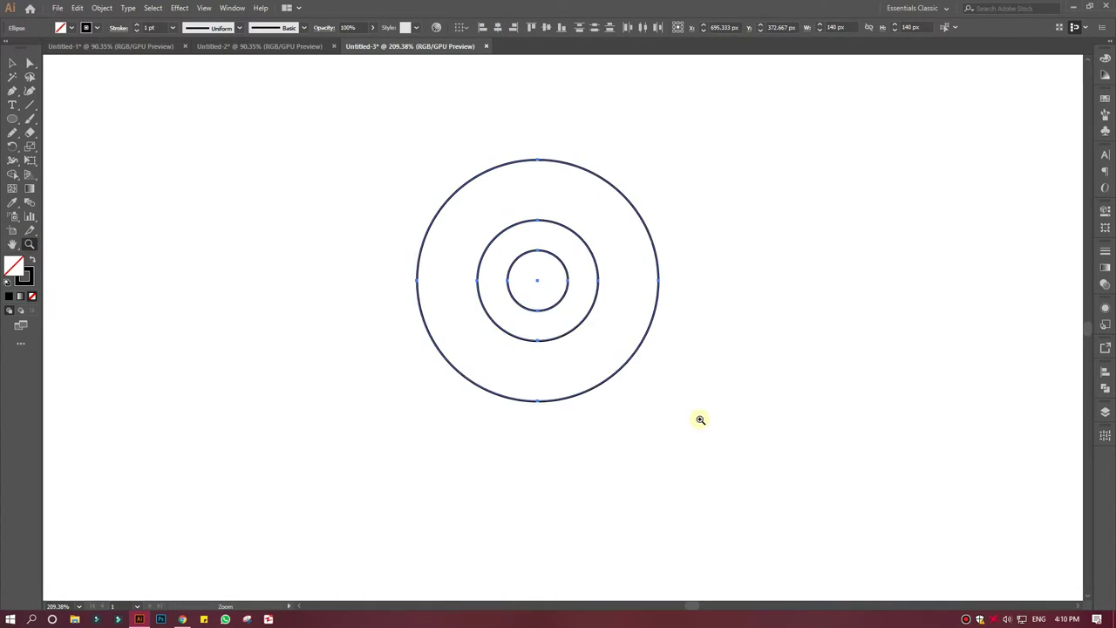
pyautogui.click(11, 64)
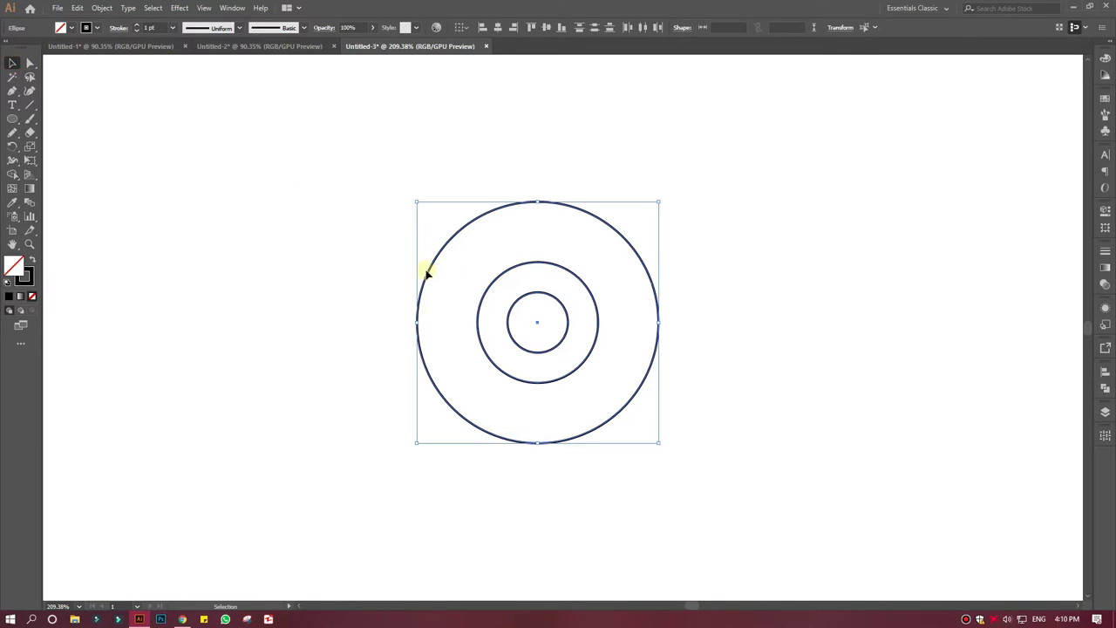
pyautogui.click(421, 315)
pyautogui.moveTo(425, 236); pyautogui.dragTo(593, 384)
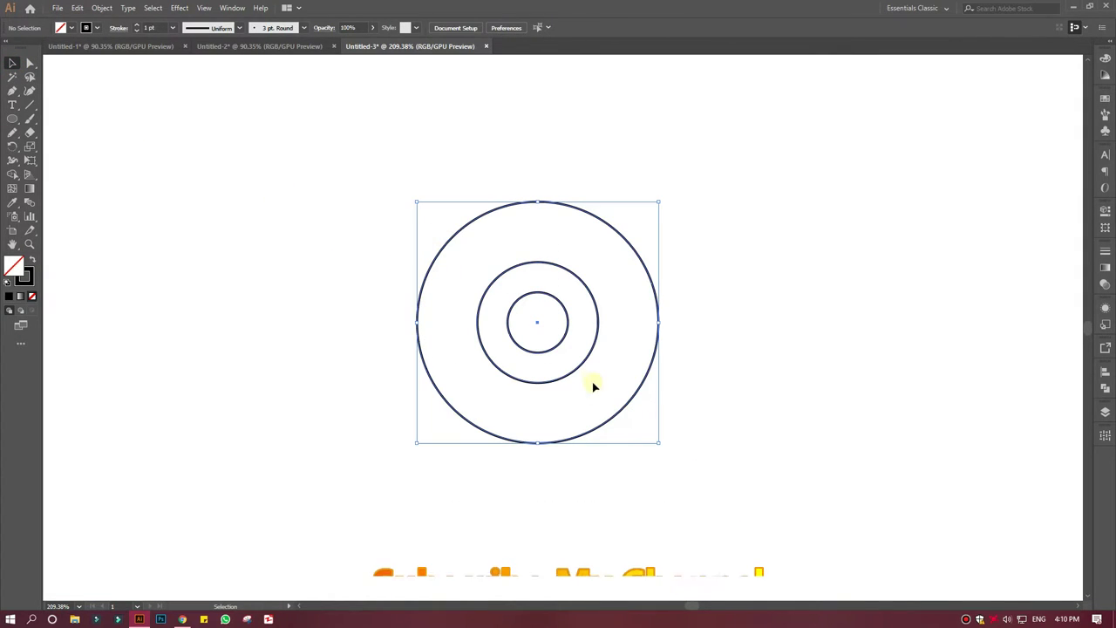
pyautogui.moveTo(560, 341); pyautogui.dragTo(468, 330)
pyautogui.click(607, 392)
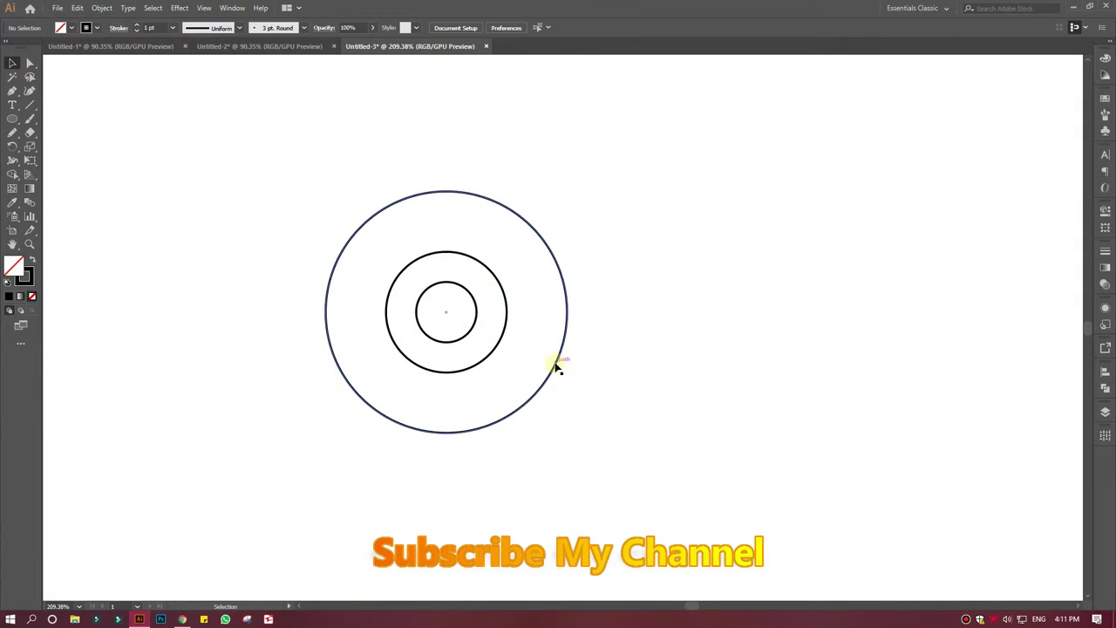
# Copy the outer 140 px circle, paste it in front, and shift it 70 px right.
pyautogui.rightClick(556, 366)
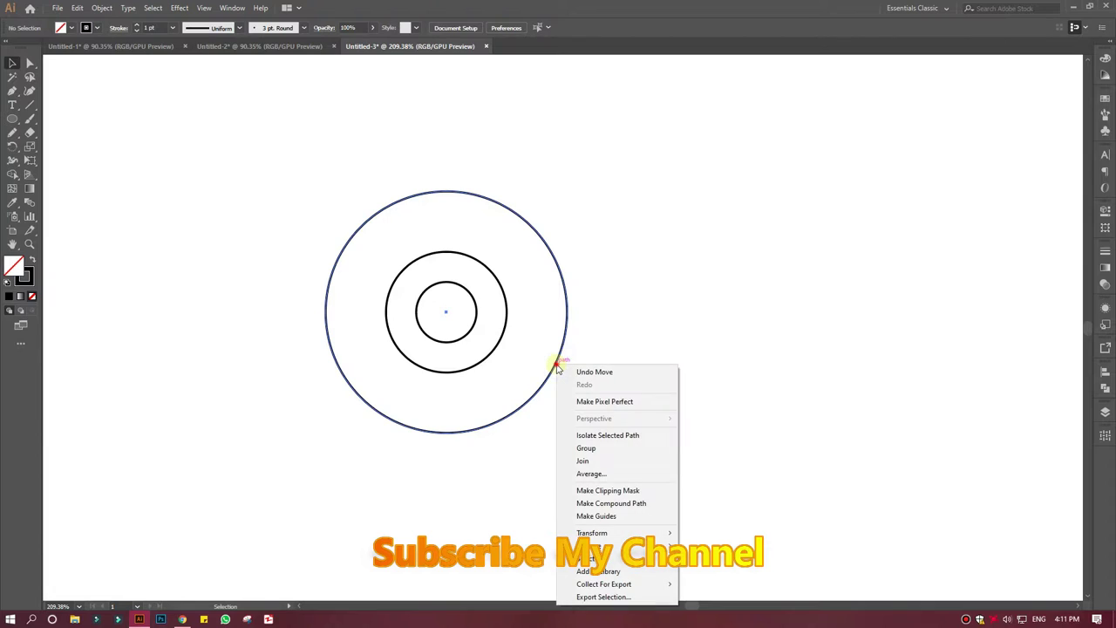
pyautogui.click(314, 216)
pyautogui.click(355, 231)
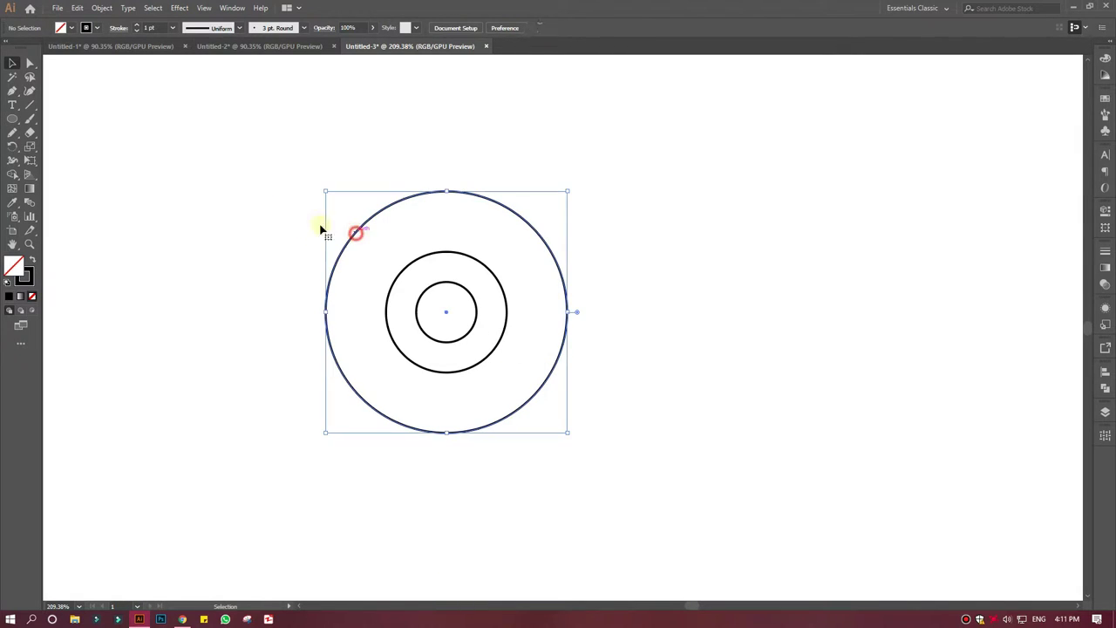
pyautogui.click(77, 8)
pyautogui.click(110, 66)
pyautogui.click(76, 8)
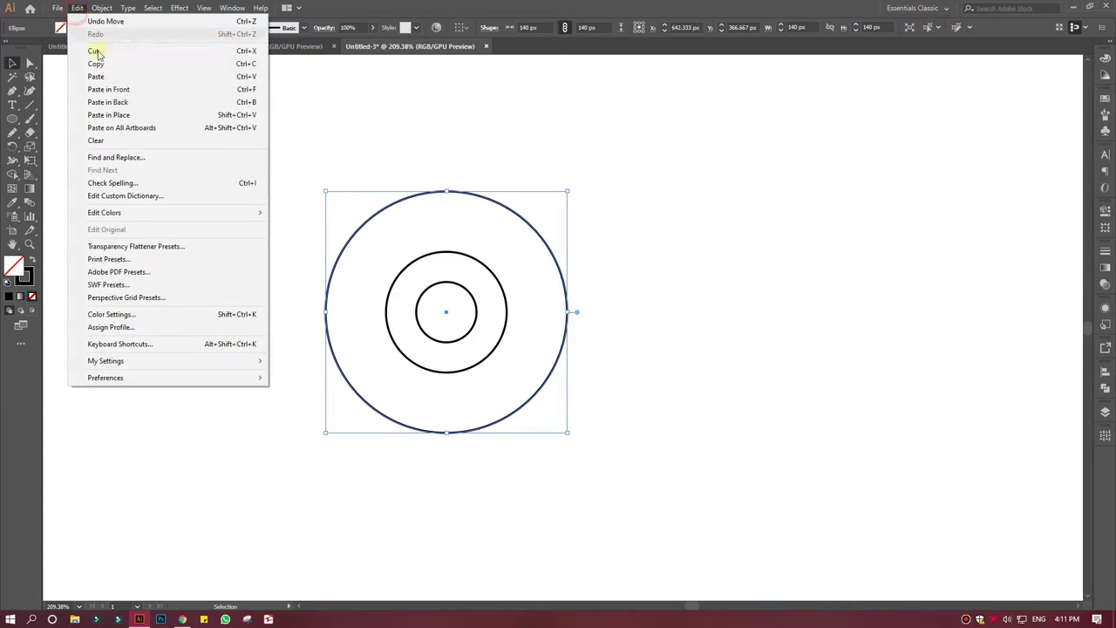
pyautogui.click(132, 87)
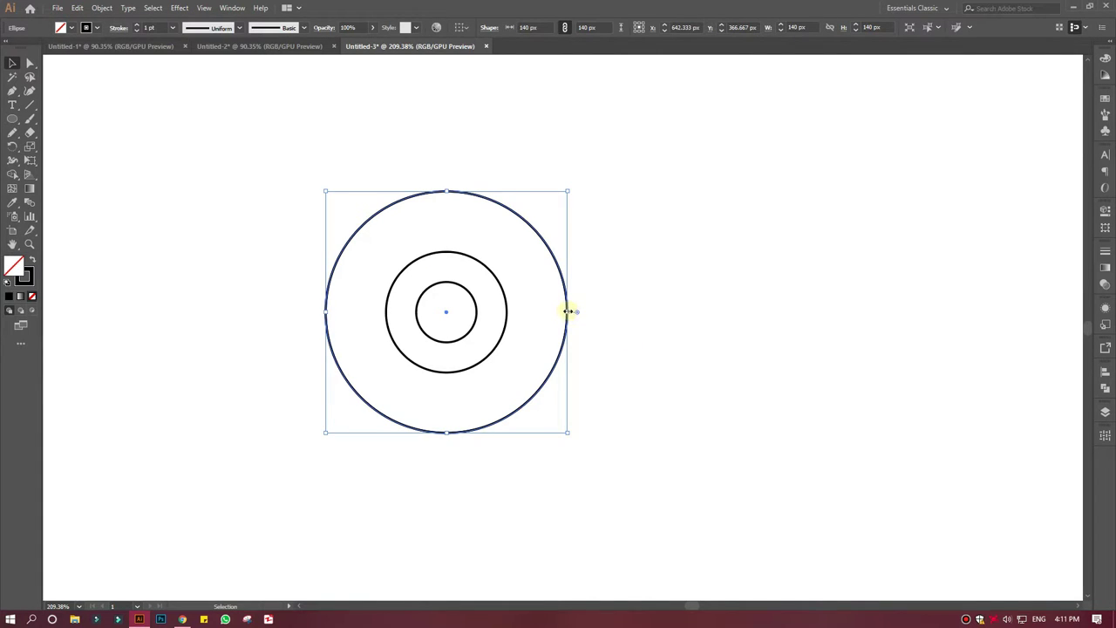
pyautogui.moveTo(566, 295); pyautogui.dragTo(687, 298)
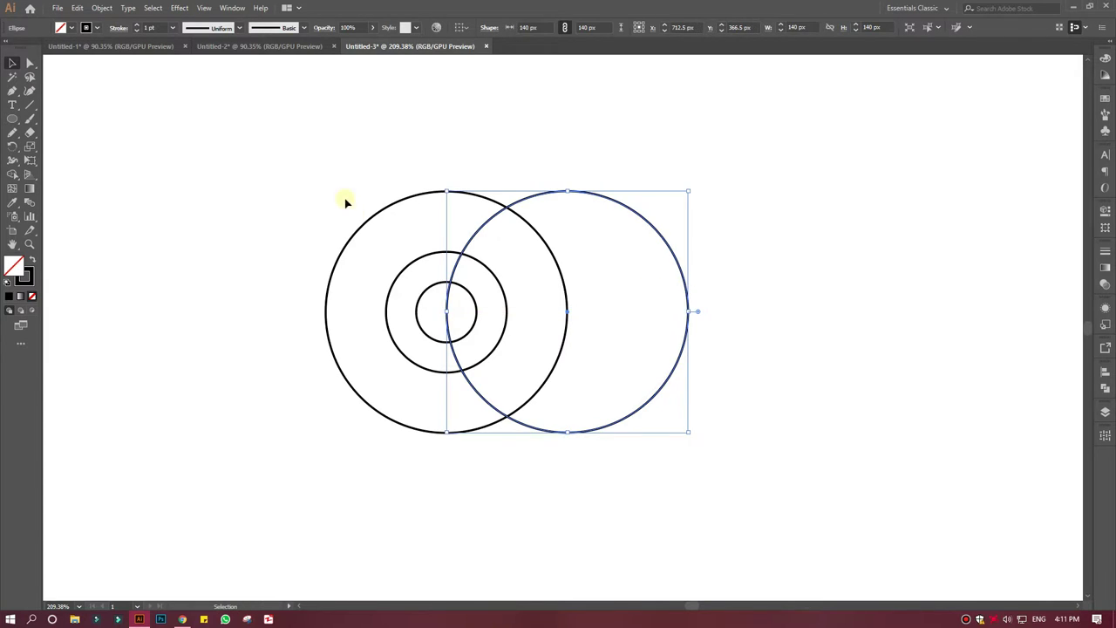
pyautogui.click(320, 184)
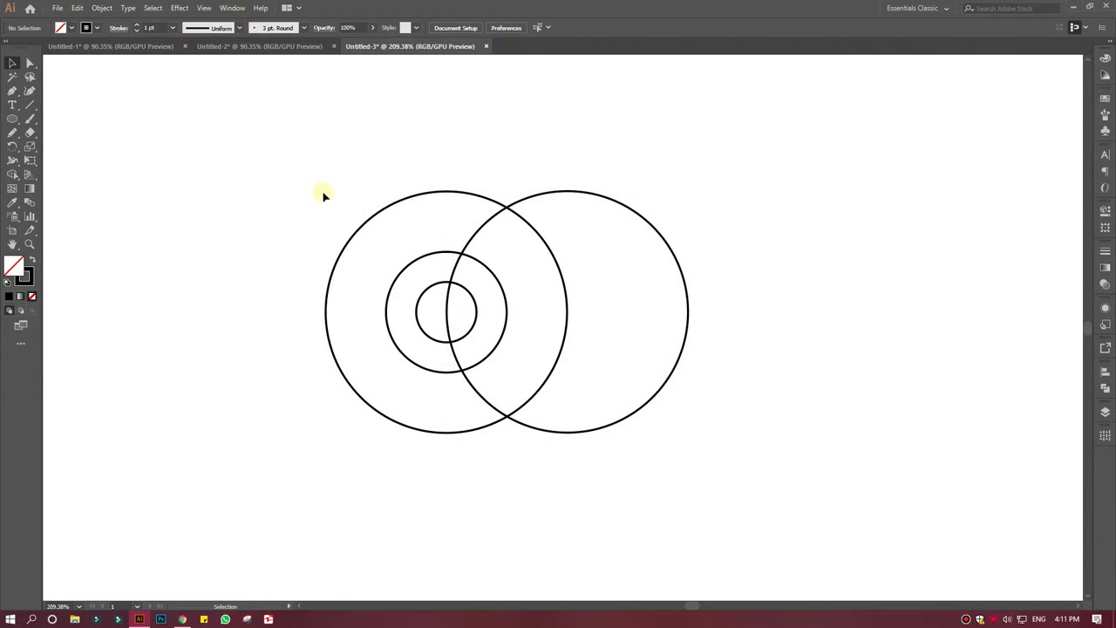
# Draw a horizontal line along the circles' tops and Alt-drag copies onto the other circle edges.
pyautogui.click(29, 104)
pyautogui.moveTo(290, 192); pyautogui.dragTo(766, 251)
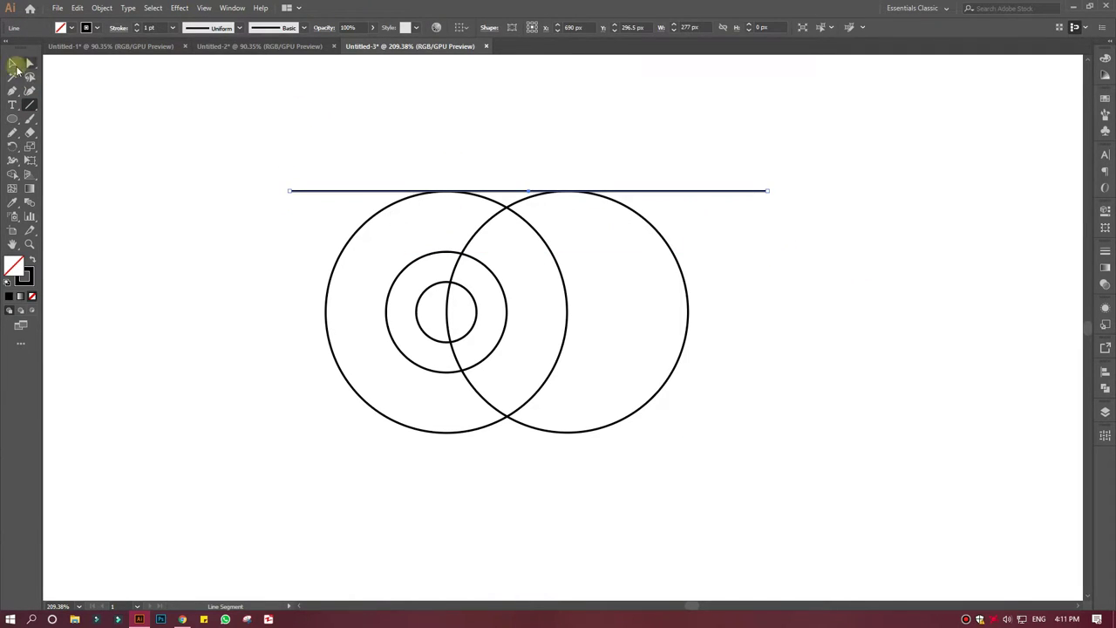
pyautogui.click(12, 63)
pyautogui.moveTo(530, 192)
pyautogui.mouseDown()
pyautogui.moveTo(507, 196)
pyautogui.moveTo(535, 254)
pyautogui.moveTo(538, 434)
pyautogui.mouseUp()
pyautogui.click(535, 312)
pyautogui.click(537, 282)
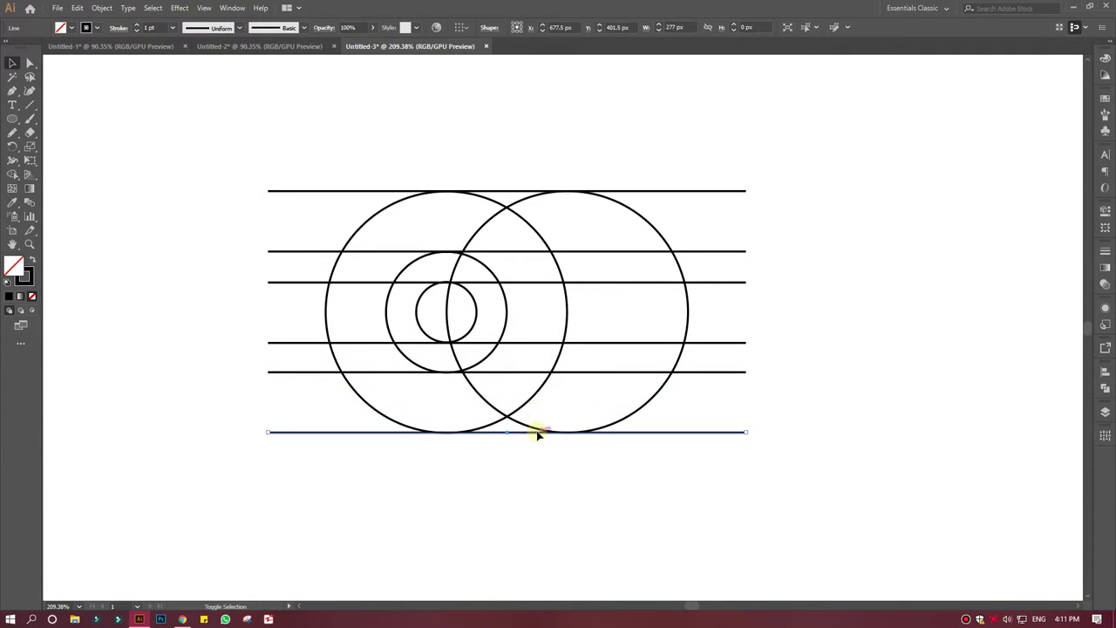
# Draw a vertical line through the circles, Alt-drag a copy, and nudge it right.
pyautogui.click(29, 103)
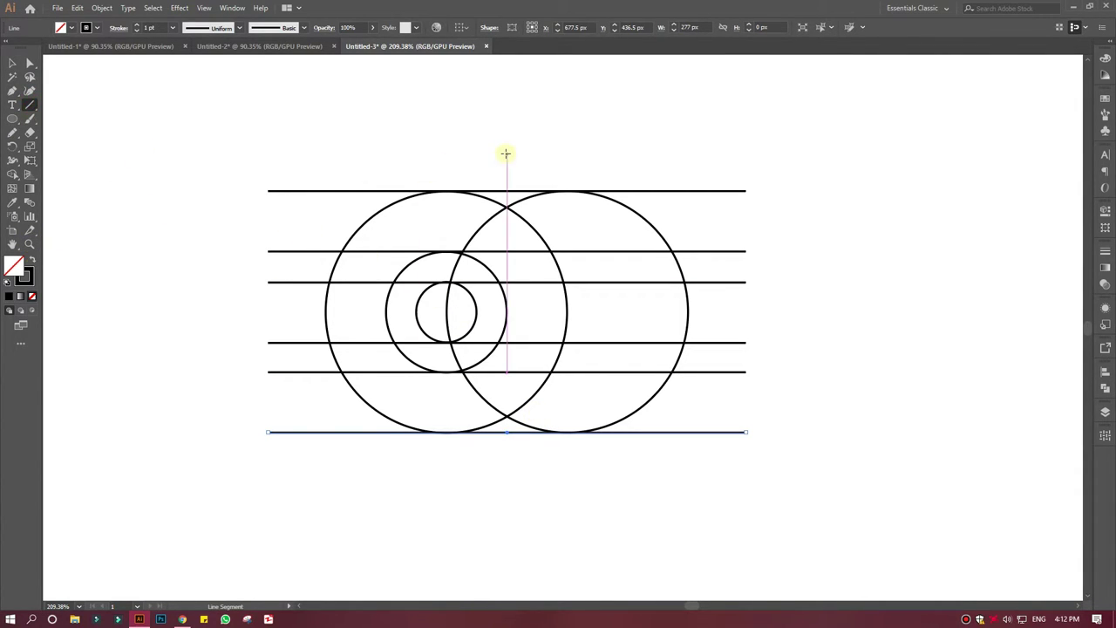
pyautogui.moveTo(506, 152); pyautogui.dragTo(521, 532)
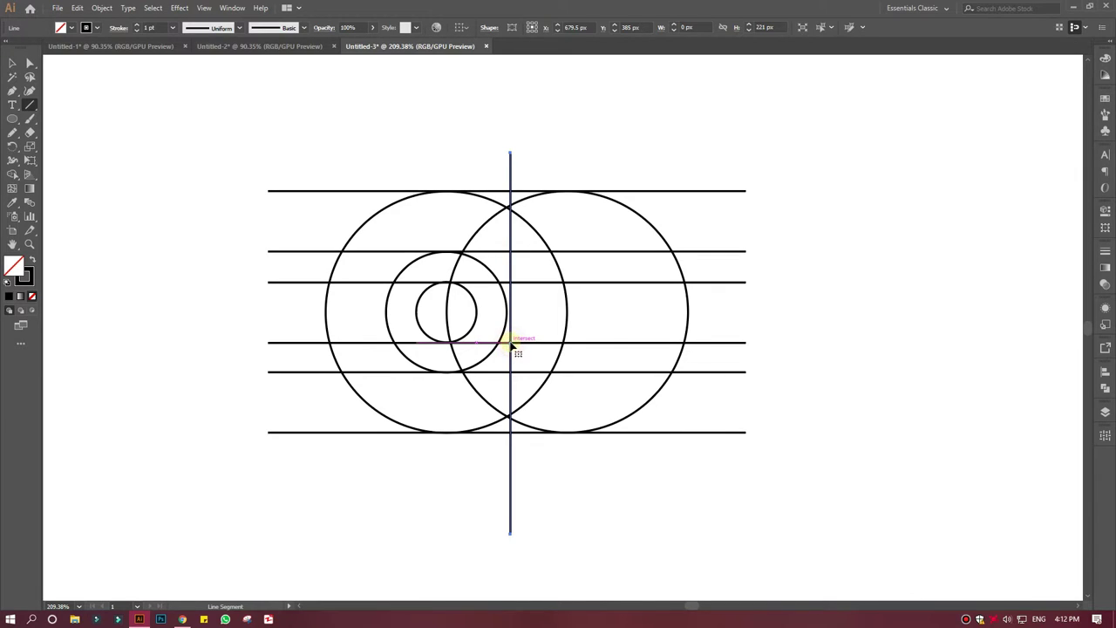
pyautogui.moveTo(512, 346)
pyautogui.mouseDown()
pyautogui.moveTo(534, 338)
pyautogui.moveTo(486, 339)
pyautogui.mouseUp()
pyautogui.click(21, 64)
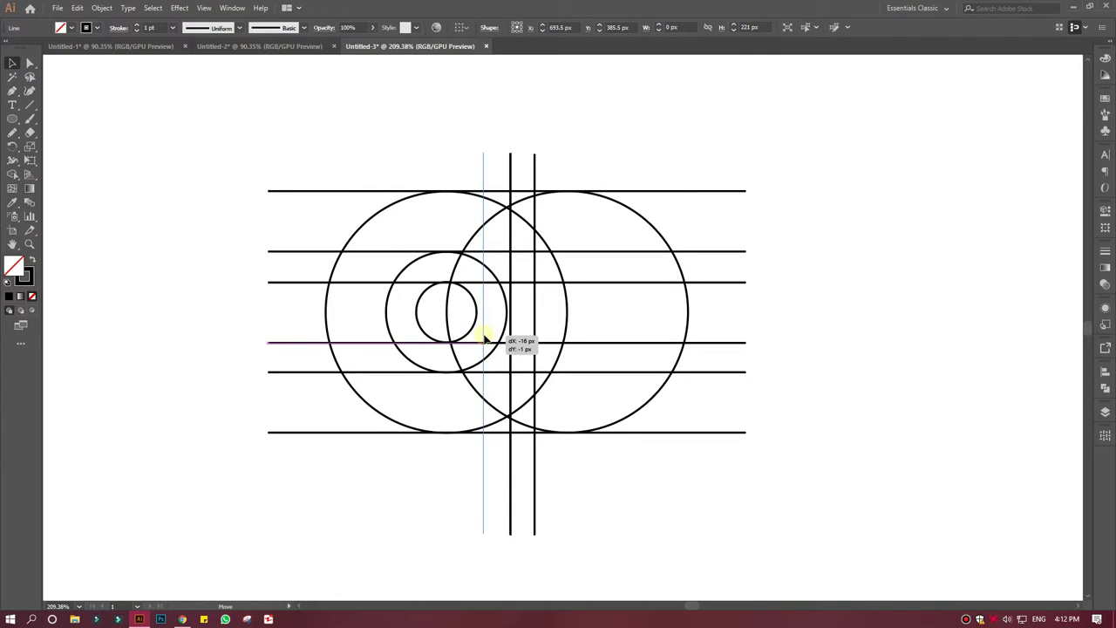
pyautogui.moveTo(485, 339)
pyautogui.mouseDown()
pyautogui.moveTo(575, 327)
pyautogui.moveTo(513, 322)
pyautogui.mouseUp()
pyautogui.press('Right')
pyautogui.press('Right')
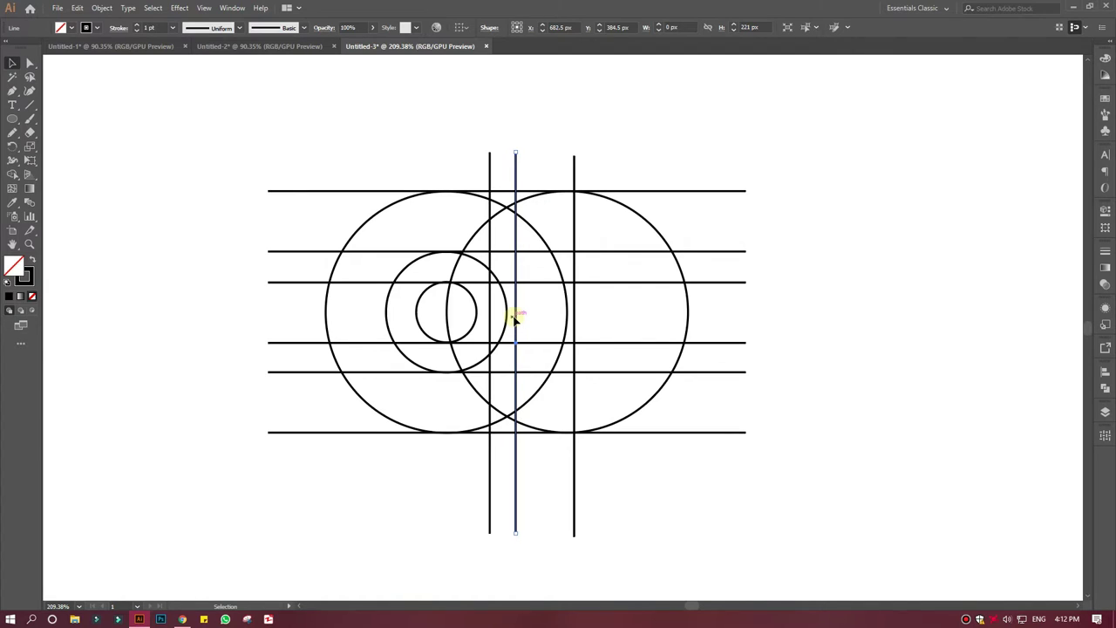
# Zoom in and snap the small circle's top anchor onto its horizontal line.
pyautogui.click(420, 162)
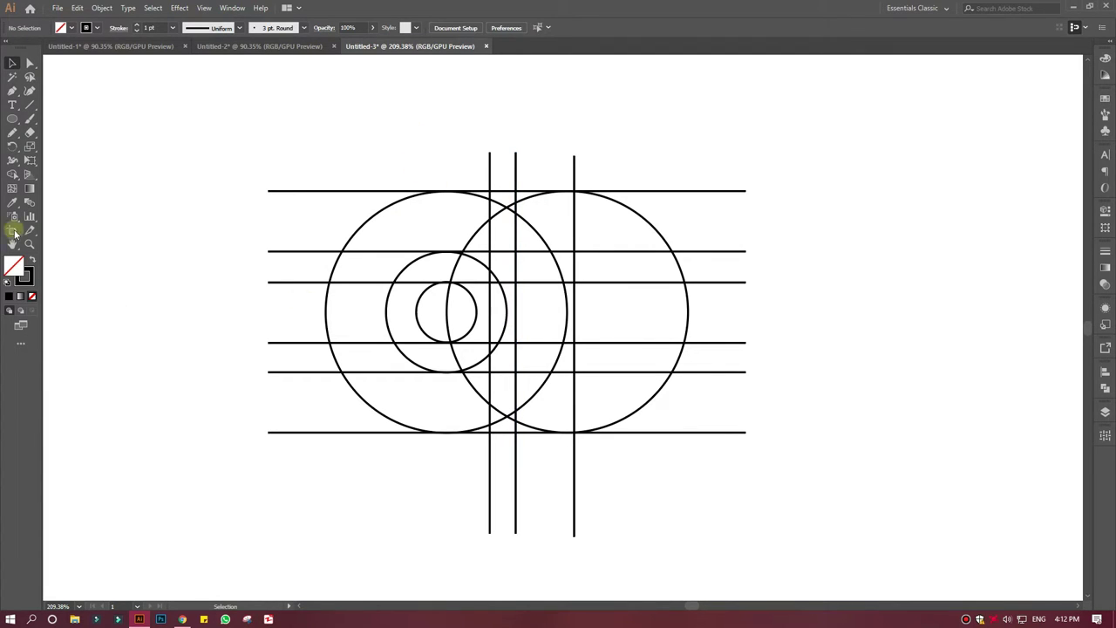
pyautogui.click(29, 244)
pyautogui.moveTo(436, 294)
pyautogui.mouseDown()
pyautogui.moveTo(708, 521)
pyautogui.moveTo(658, 469)
pyautogui.mouseUp()
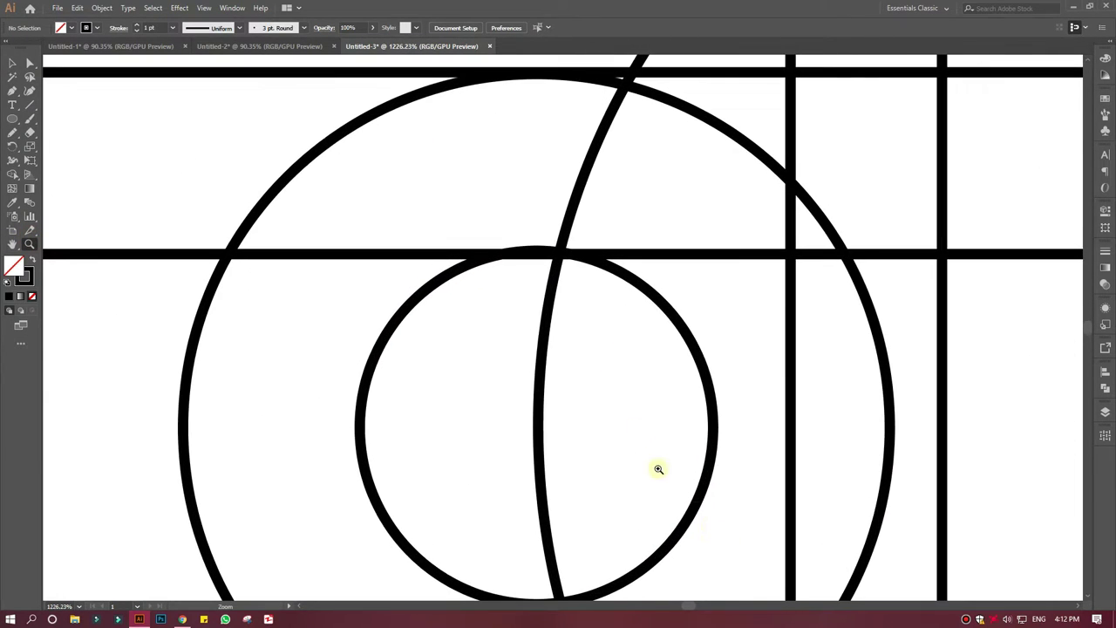
pyautogui.click(599, 254)
pyautogui.press('Up')
pyautogui.press('Down')
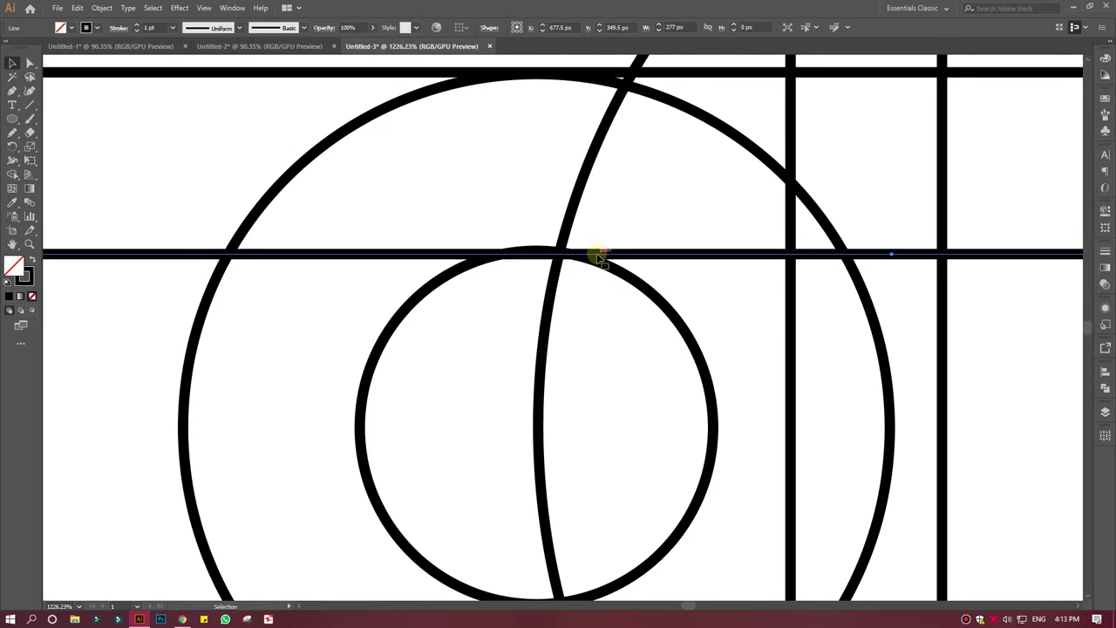
pyautogui.press('a')
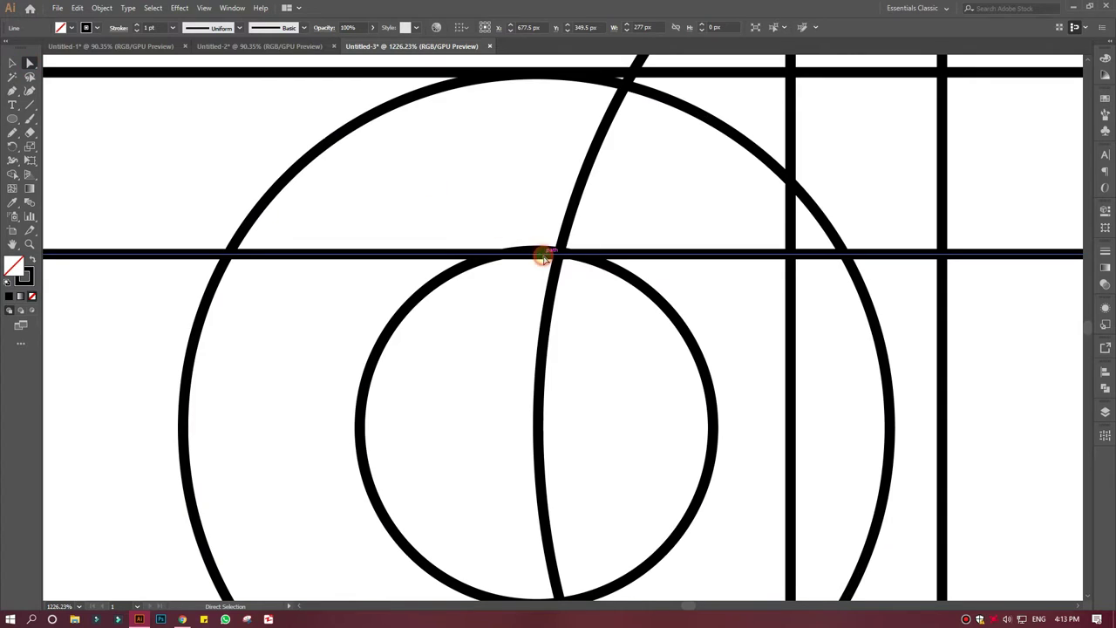
pyautogui.press('Up')
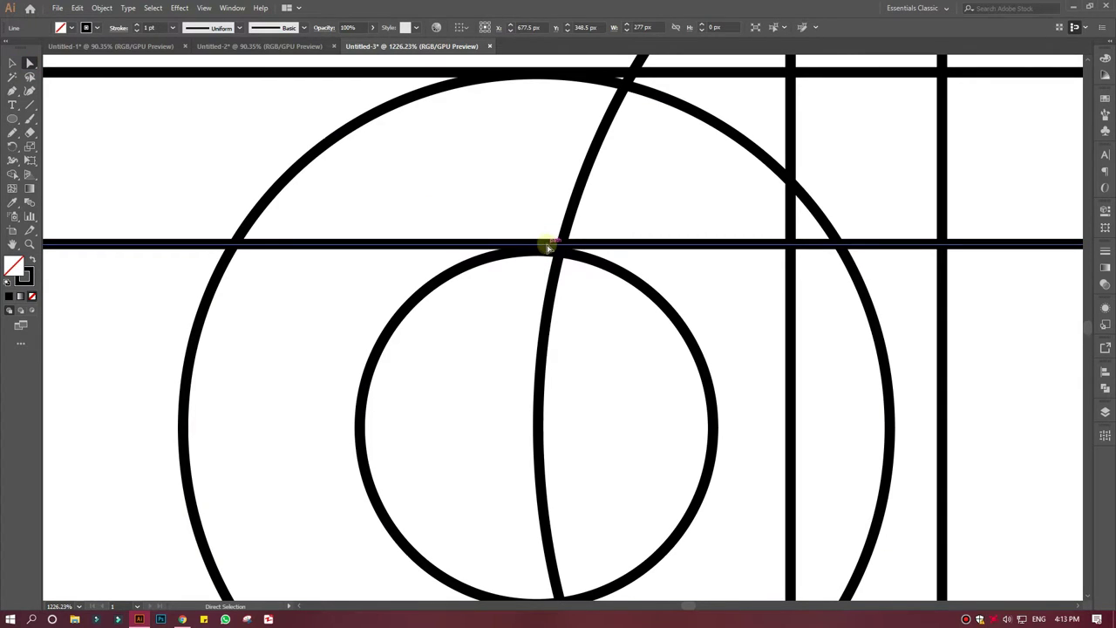
pyautogui.press('Down')
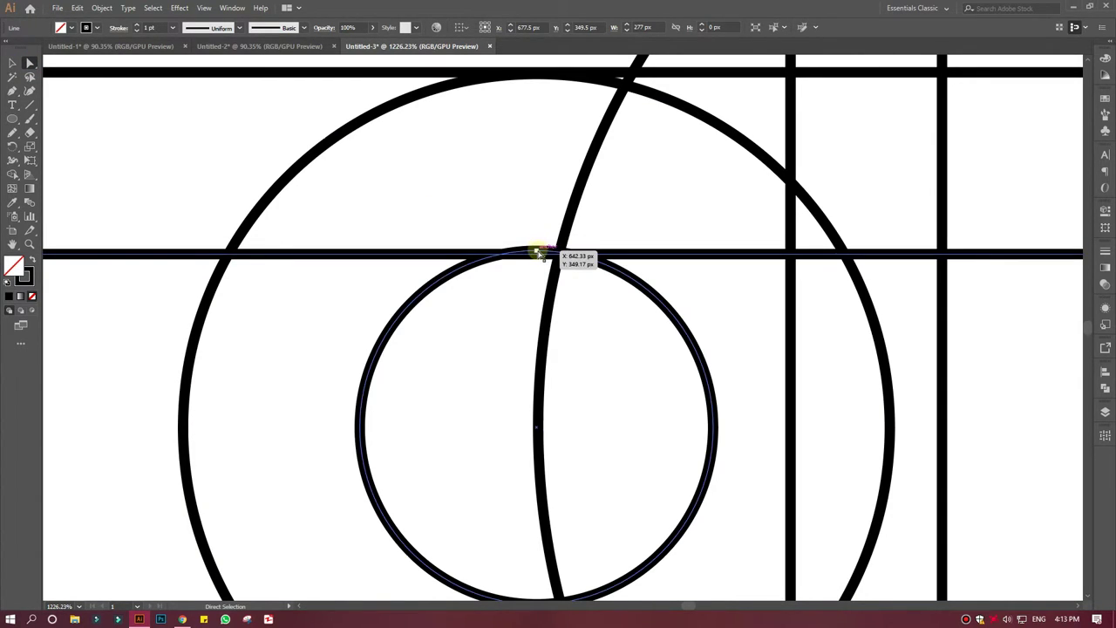
pyautogui.press('Up')
pyautogui.moveTo(541, 252); pyautogui.dragTo(540, 248)
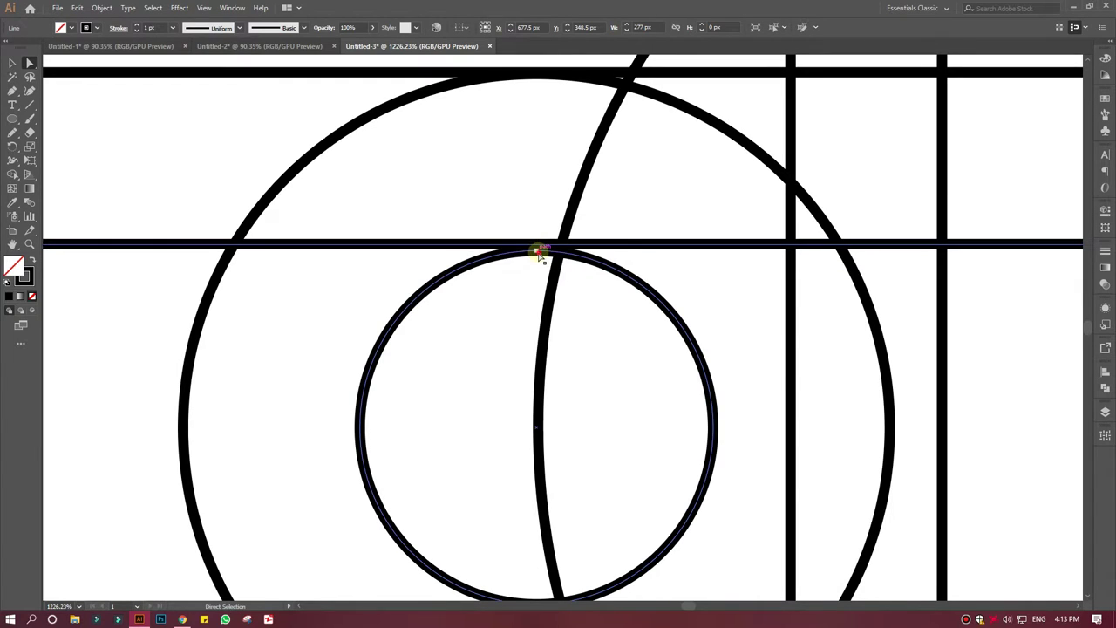
# Snap the large circle's bottom anchor onto the lower horizontal line.
pyautogui.scroll(-5, 601, 341)
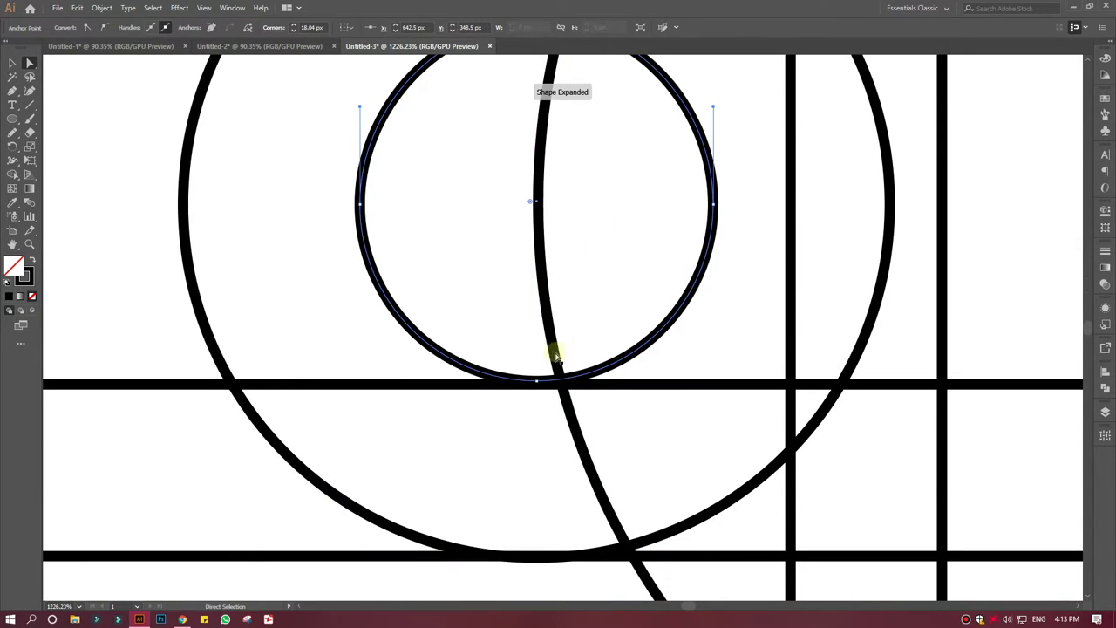
pyautogui.moveTo(536, 382); pyautogui.dragTo(538, 388)
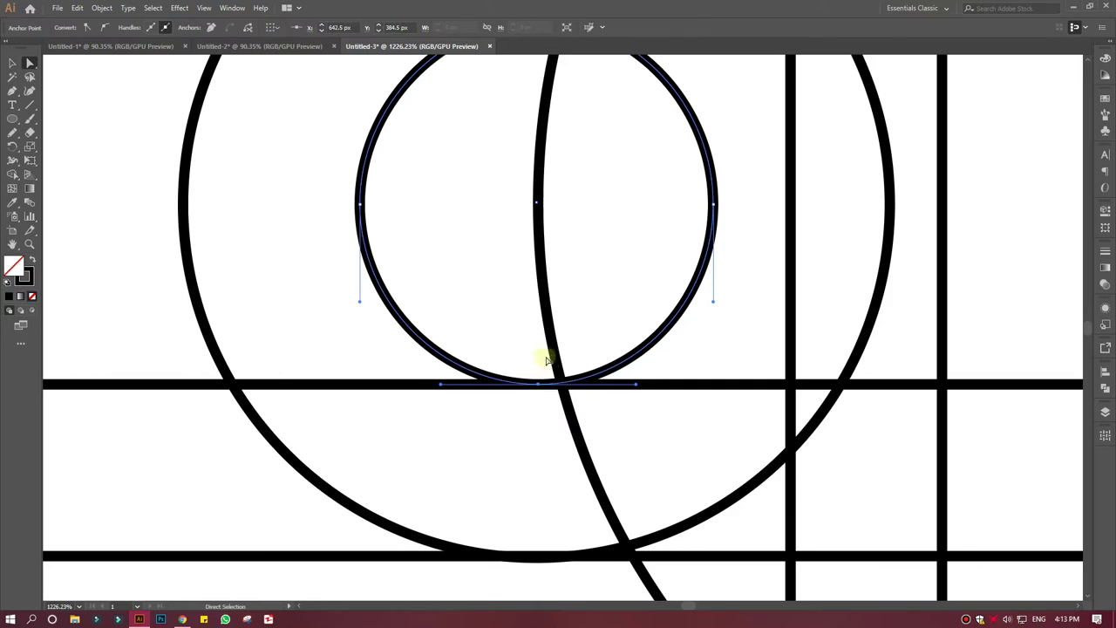
pyautogui.scroll(-7, 540, 364)
pyautogui.click(538, 367)
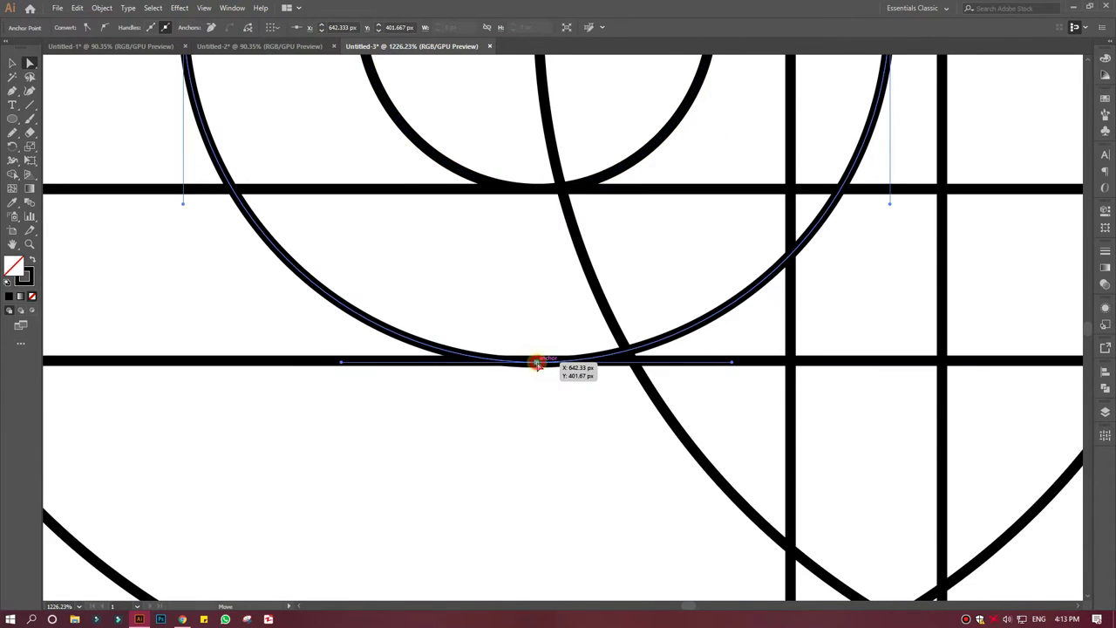
pyautogui.moveTo(1048, 381); pyautogui.dragTo(362, 362)
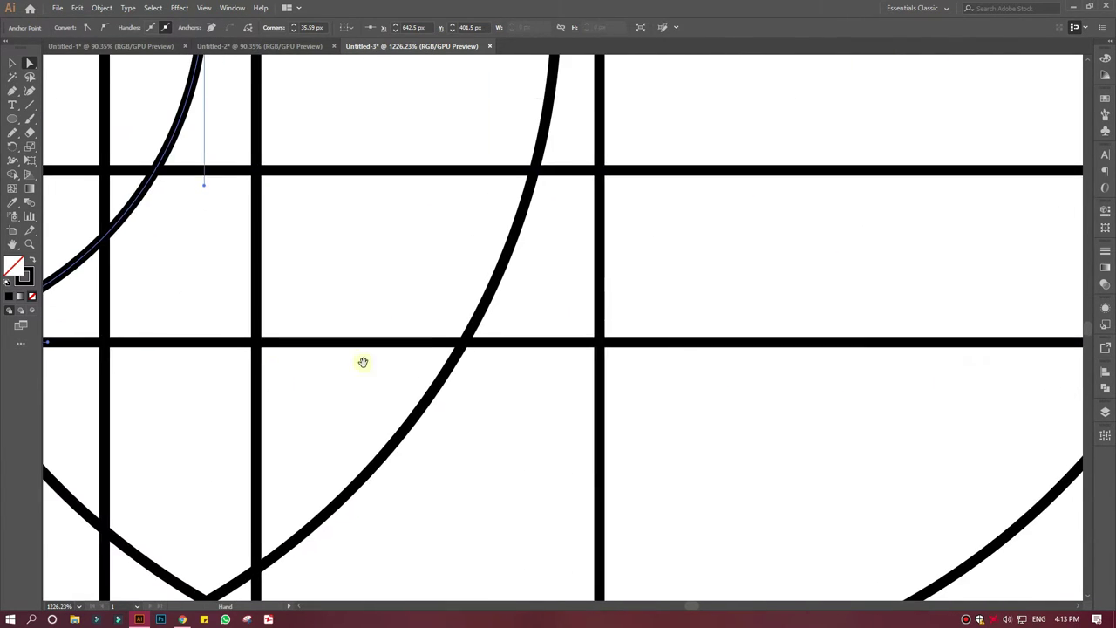
pyautogui.scroll(-7, 334, 363)
pyautogui.scroll(-5, 695, 270)
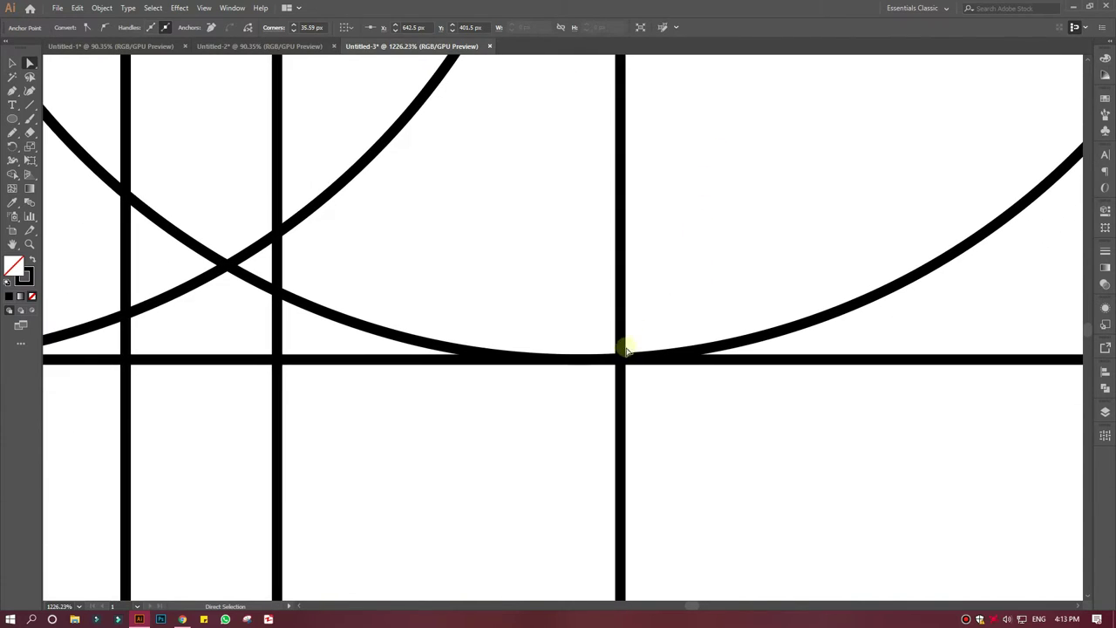
pyautogui.click(575, 360)
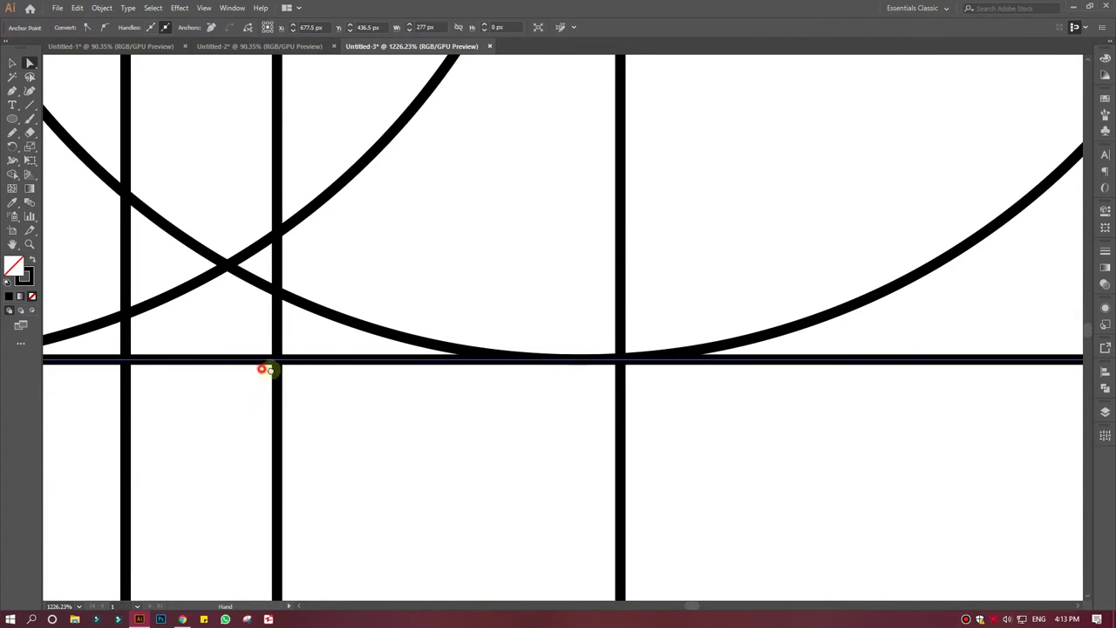
pyautogui.hscroll(-10, 265, 366)
pyautogui.scroll(-1, 656, 336)
pyautogui.moveTo(548, 322); pyautogui.dragTo(548, 316)
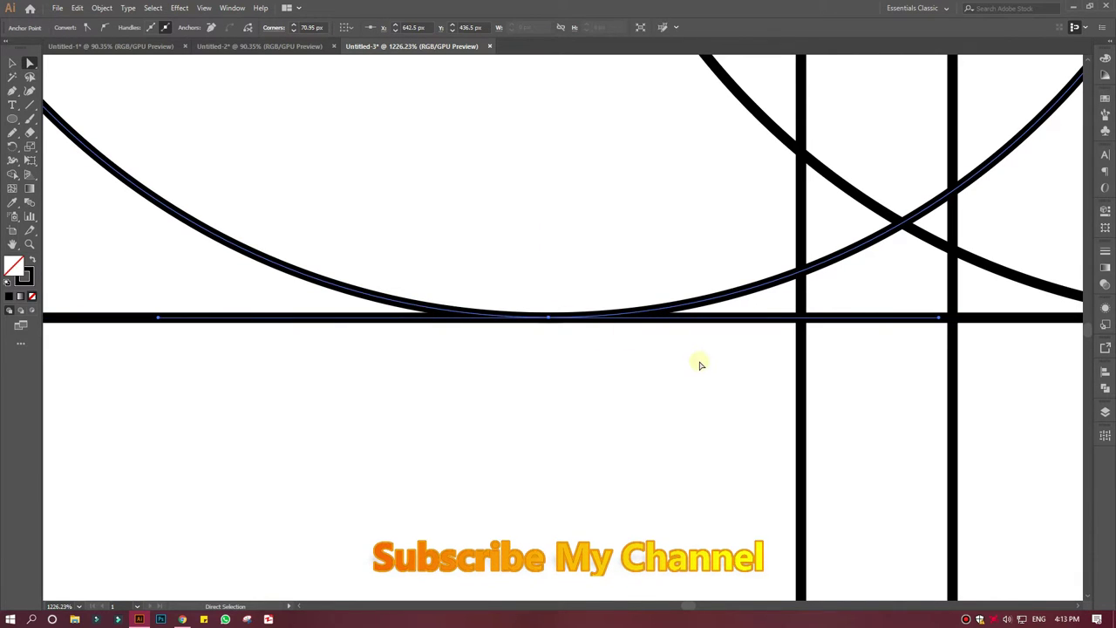
# Zoom out to 300%, select all circles and lines, and set the fill to black.
pyautogui.hotkey('ctrl', '-')
pyautogui.hotkey('ctrl', '-')
pyautogui.hotkey('ctrl', '-')
pyautogui.scroll(5, 698, 360)
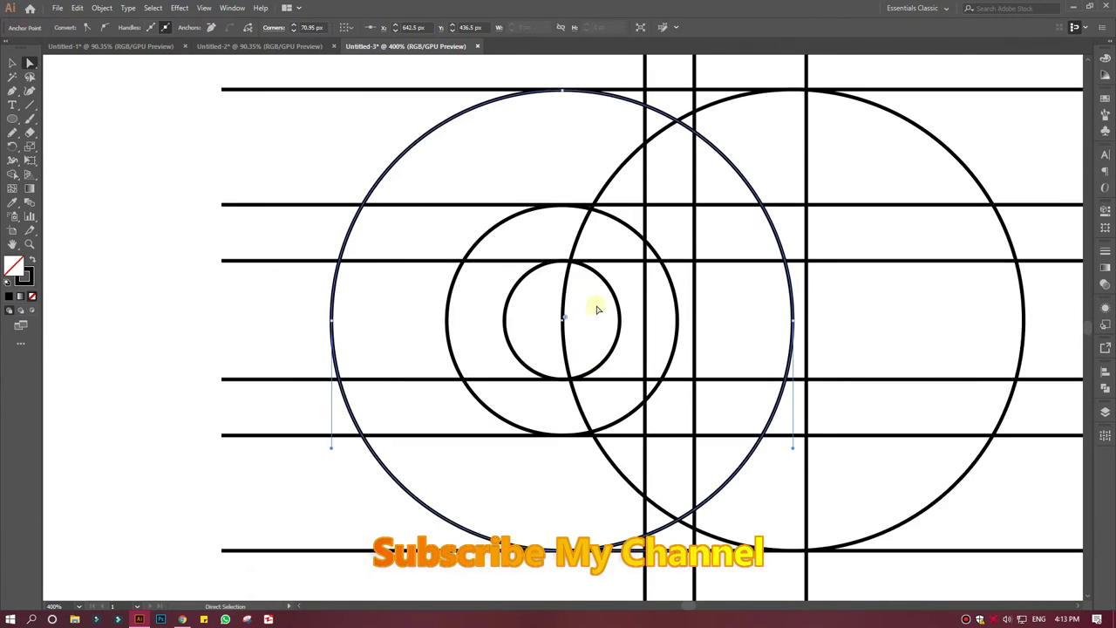
pyautogui.scroll(3, 598, 306)
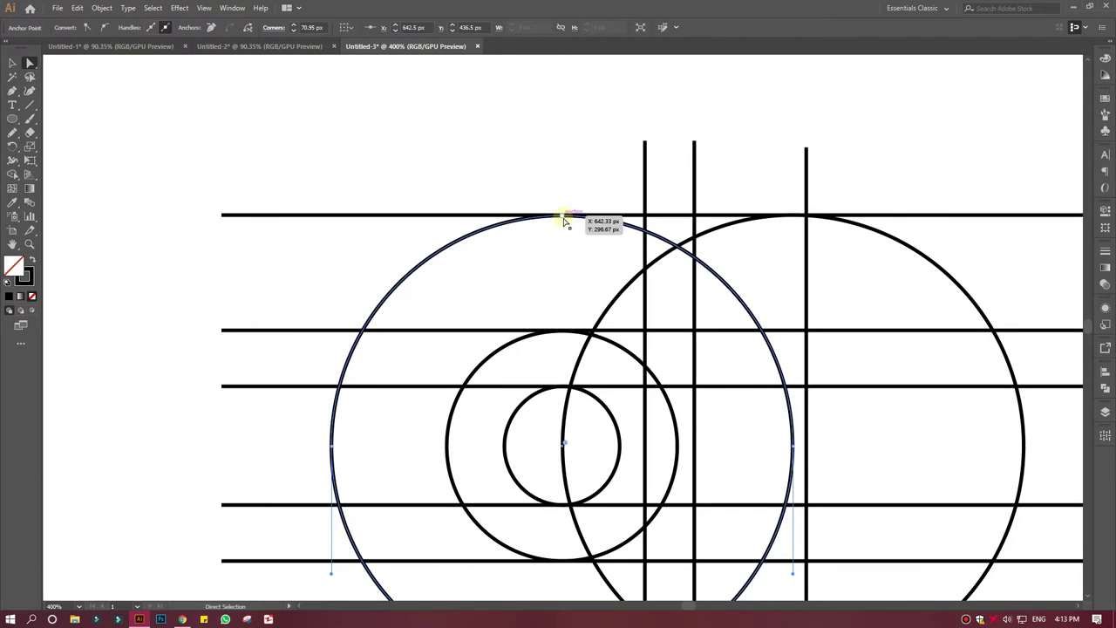
pyautogui.click(431, 182)
pyautogui.scroll(-2, 452, 201)
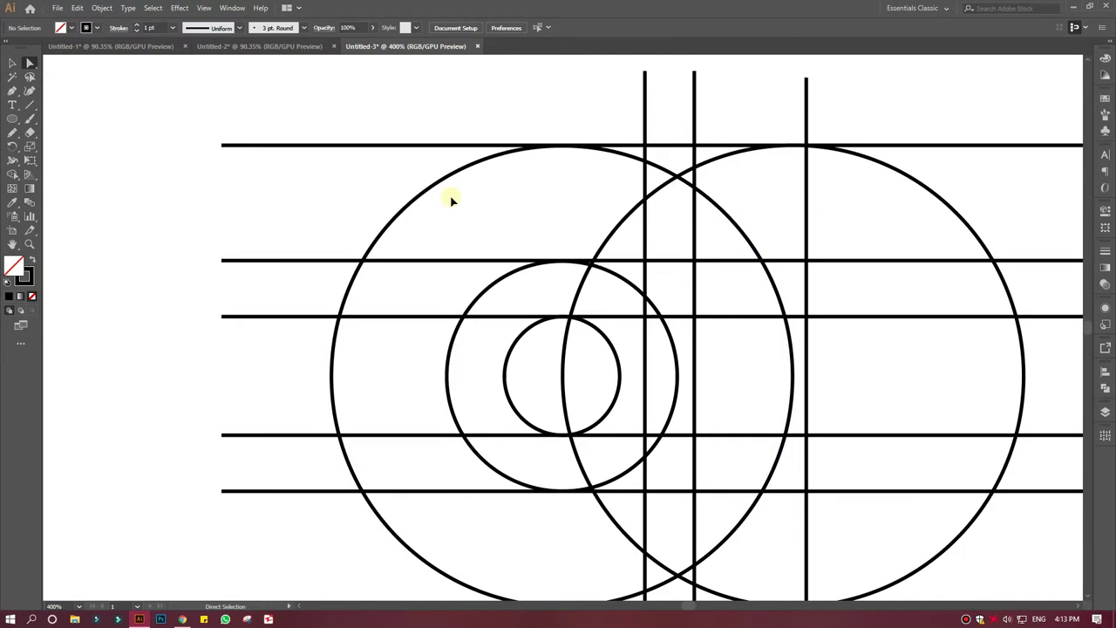
pyautogui.hotkey('ctrl', '-')
pyautogui.scroll(-2, 479, 200)
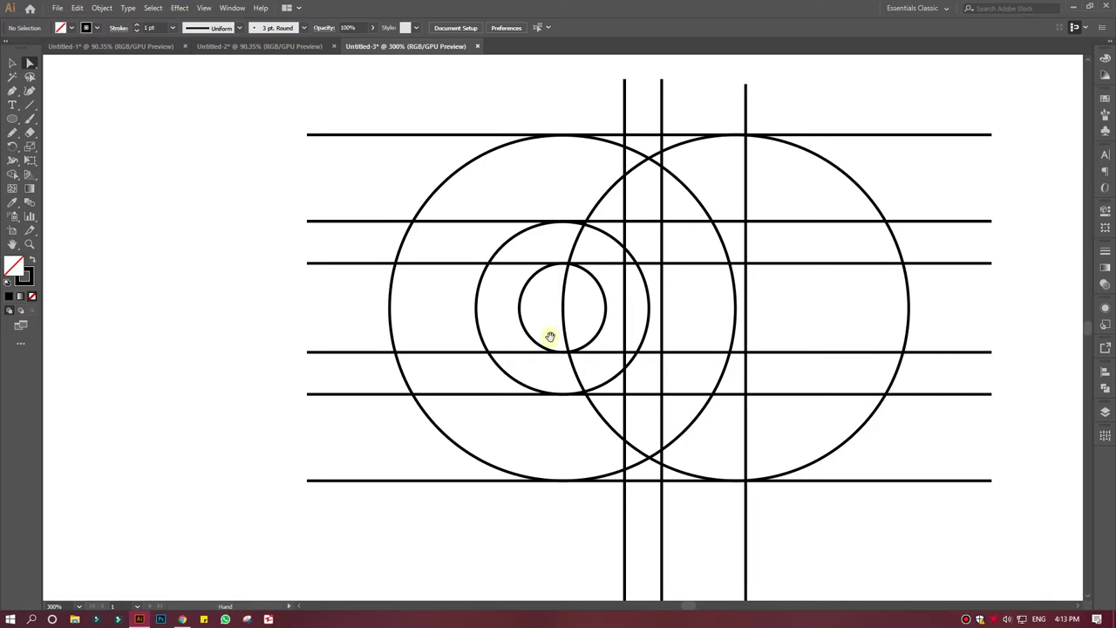
pyautogui.moveTo(550, 337); pyautogui.dragTo(461, 334)
pyautogui.moveTo(463, 108); pyautogui.dragTo(892, 541)
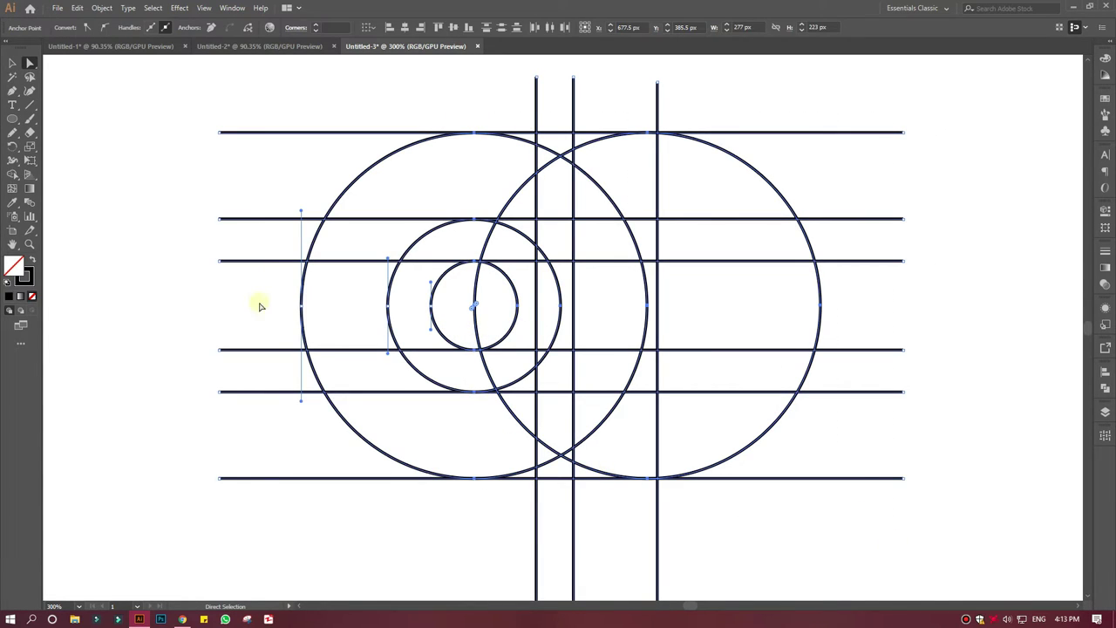
pyautogui.click(12, 173)
pyautogui.click(31, 259)
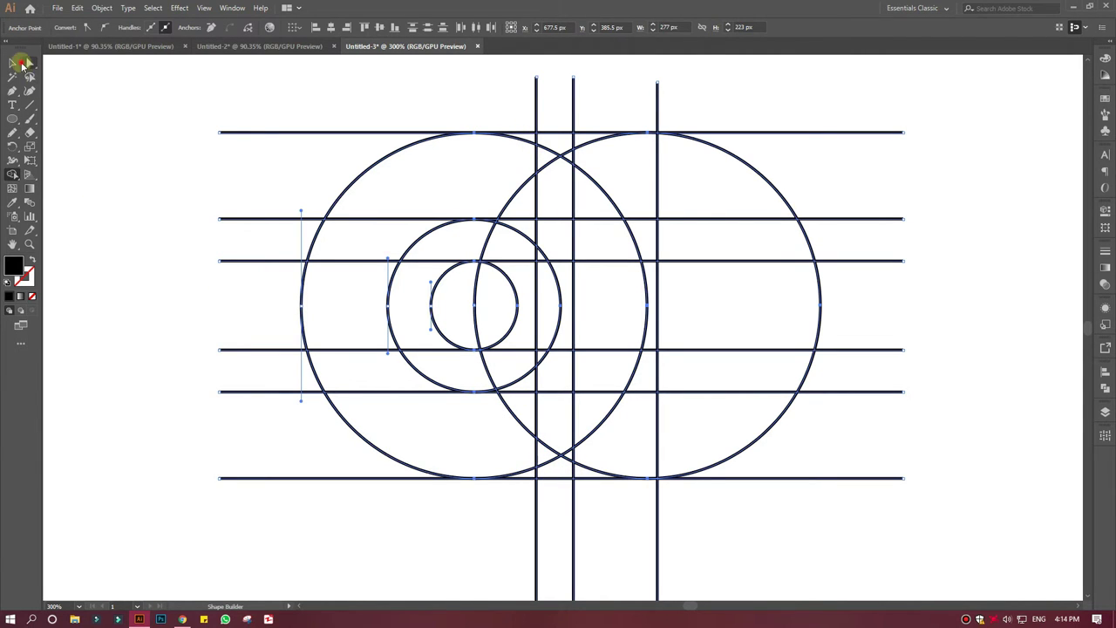
pyautogui.click(24, 63)
# Select the large arc's top anchor point and zoom back out over the construction.
pyautogui.click(123, 169)
pyautogui.click(29, 244)
pyautogui.moveTo(486, 137)
pyautogui.mouseDown()
pyautogui.moveTo(655, 293)
pyautogui.moveTo(618, 248)
pyautogui.mouseUp()
pyautogui.click(29, 62)
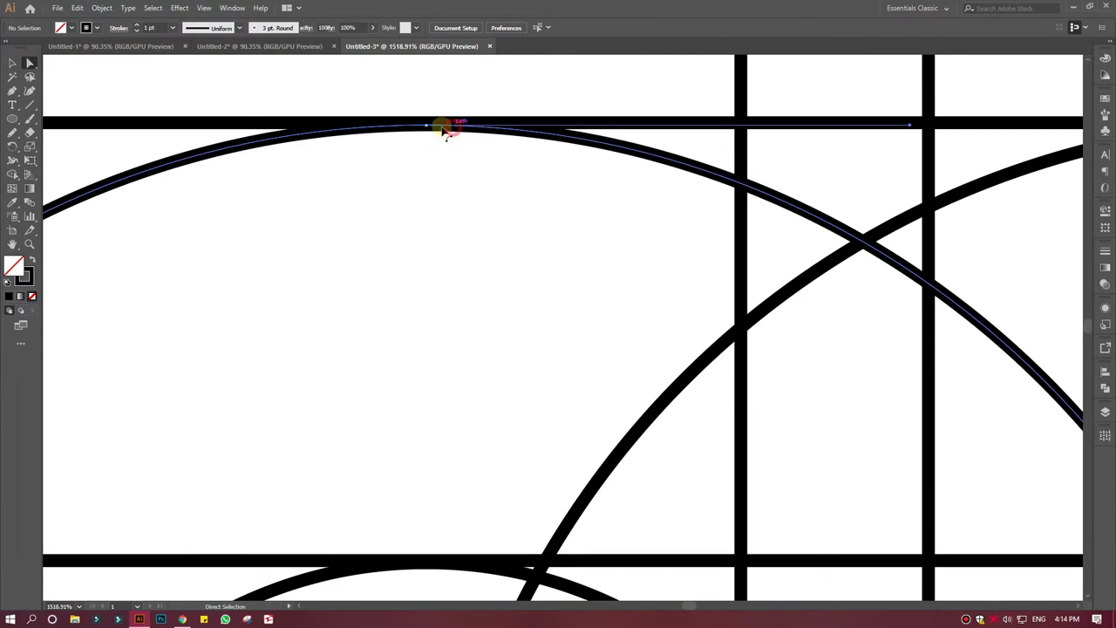
pyautogui.click(428, 122)
pyautogui.moveTo(915, 218); pyautogui.dragTo(764, 144)
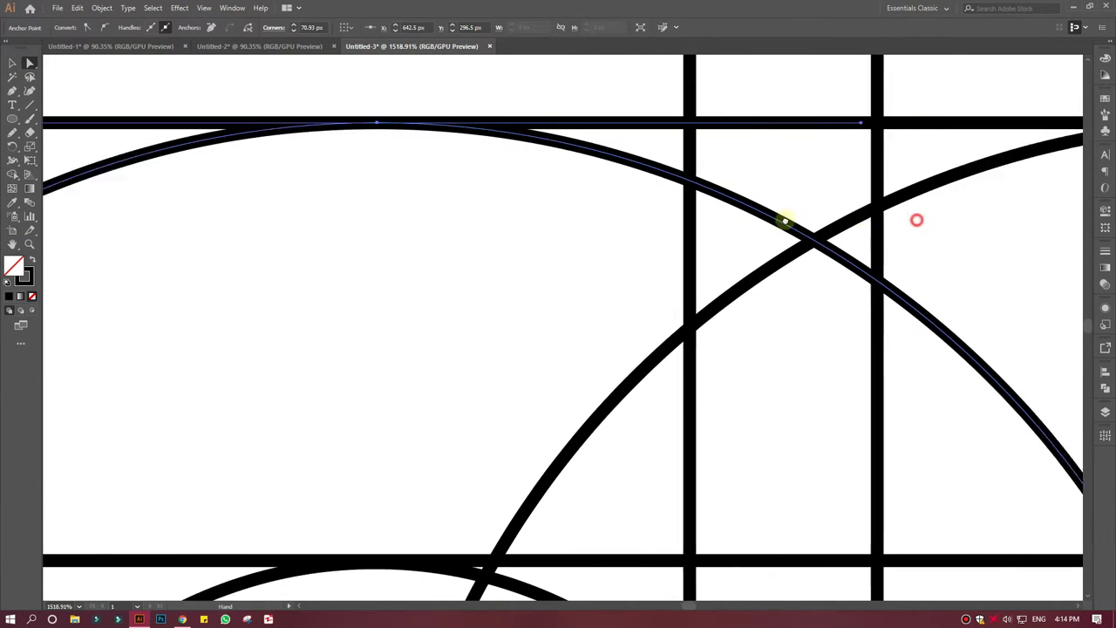
pyautogui.hotkey('ctrl', '-')
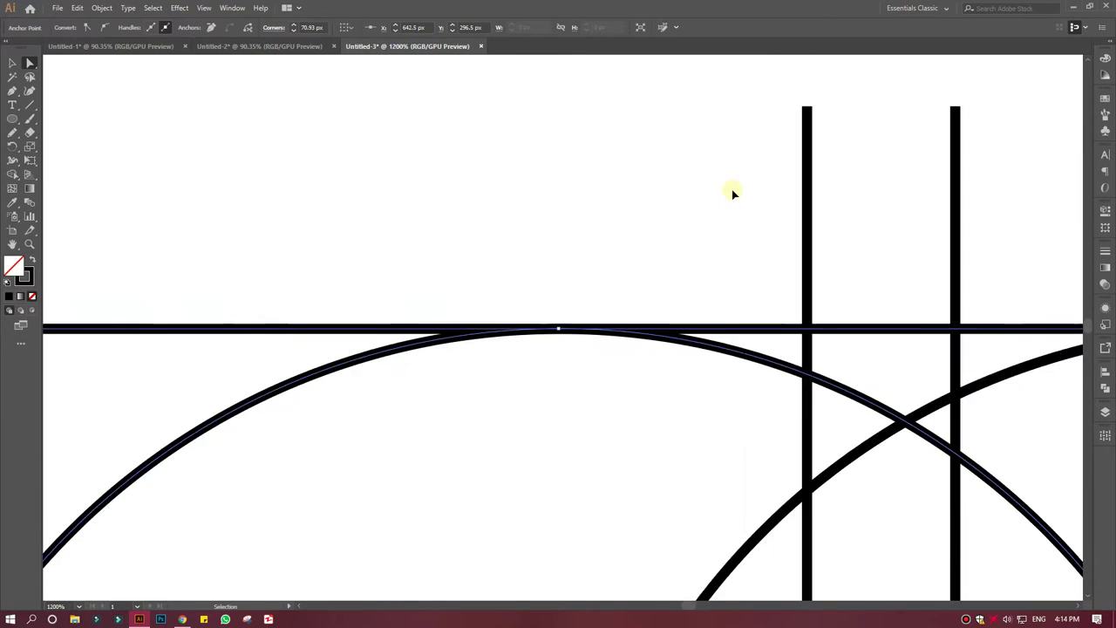
pyautogui.hotkey('ctrl', '-')
pyautogui.hotkey('ctrl', '-')
pyautogui.hotkey('ctrl', '-')
pyautogui.hotkey('ctrl', '-')
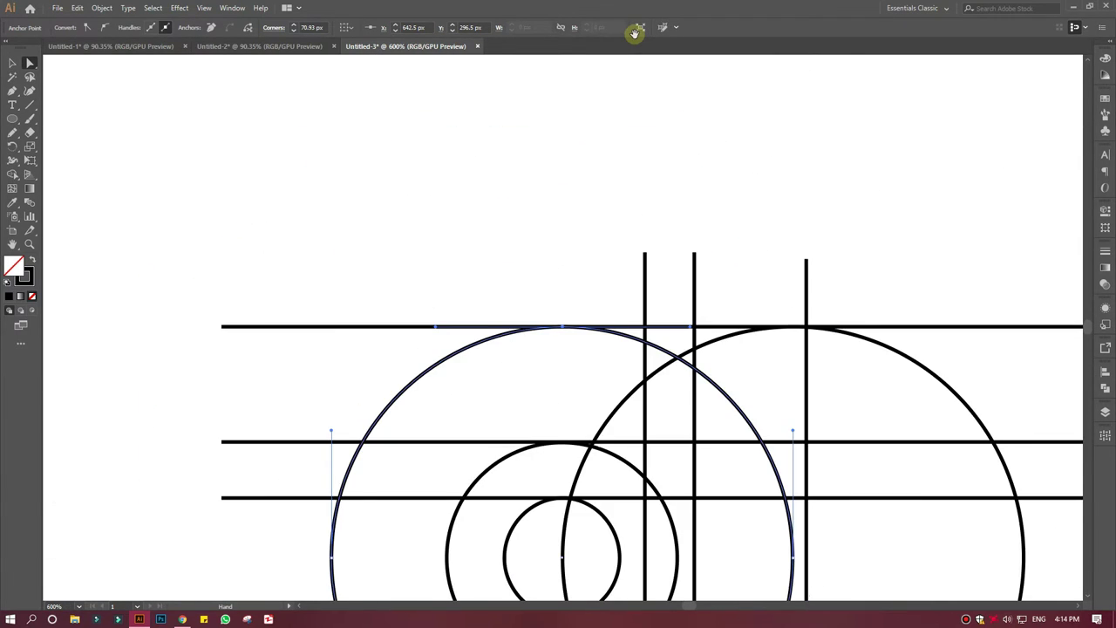
pyautogui.moveTo(644, 167); pyautogui.dragTo(611, 62)
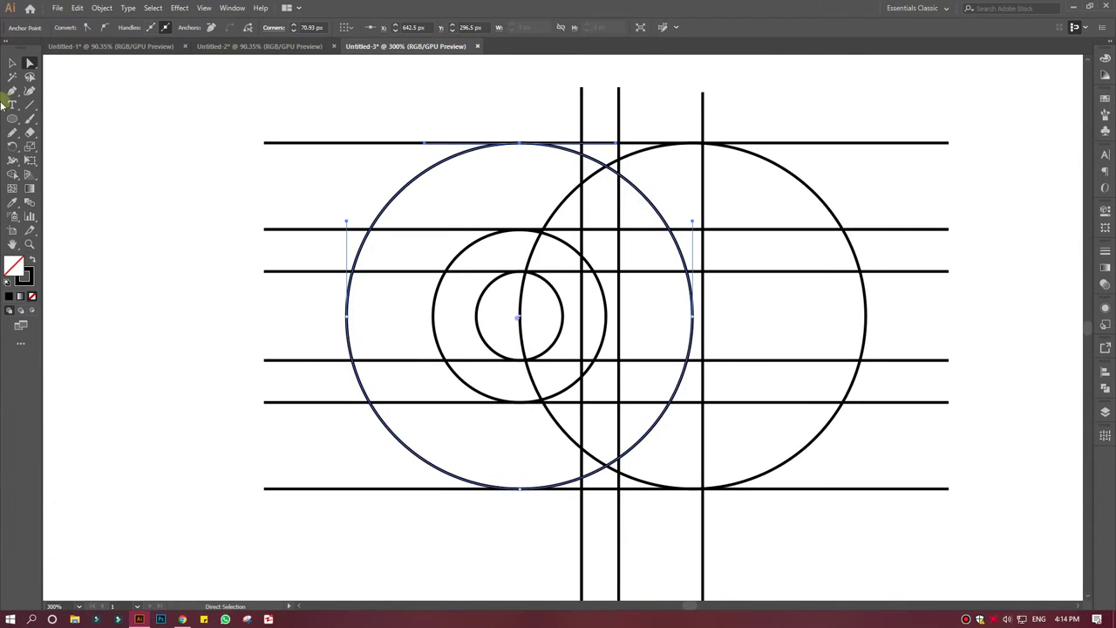
pyautogui.click(12, 173)
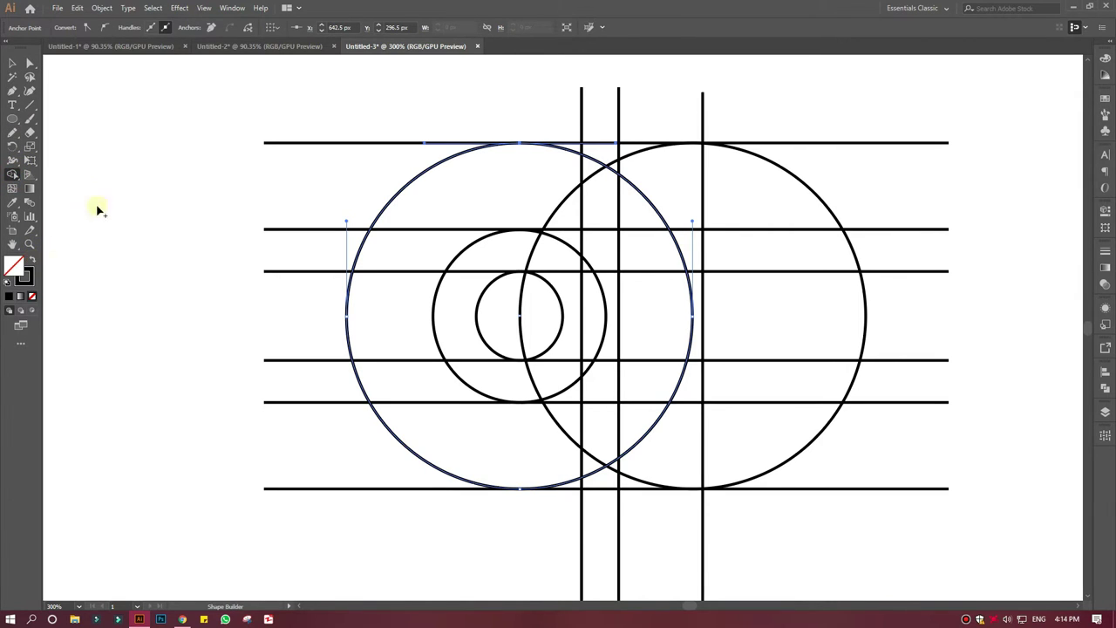
pyautogui.press('v')
pyautogui.moveTo(186, 89); pyautogui.dragTo(983, 567)
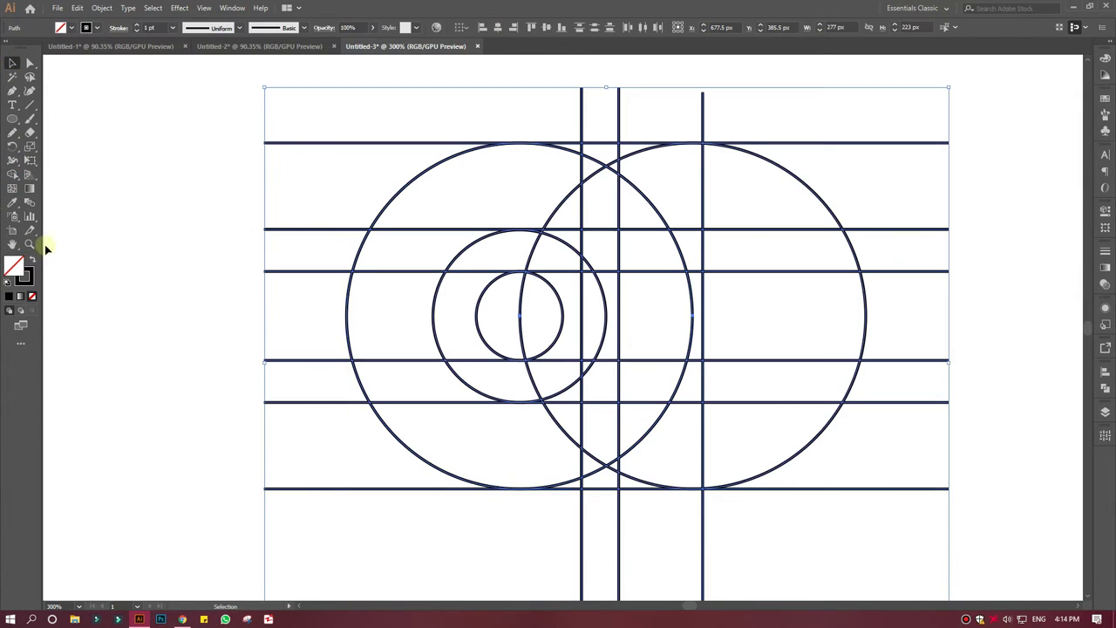
pyautogui.click(12, 174)
pyautogui.click(30, 259)
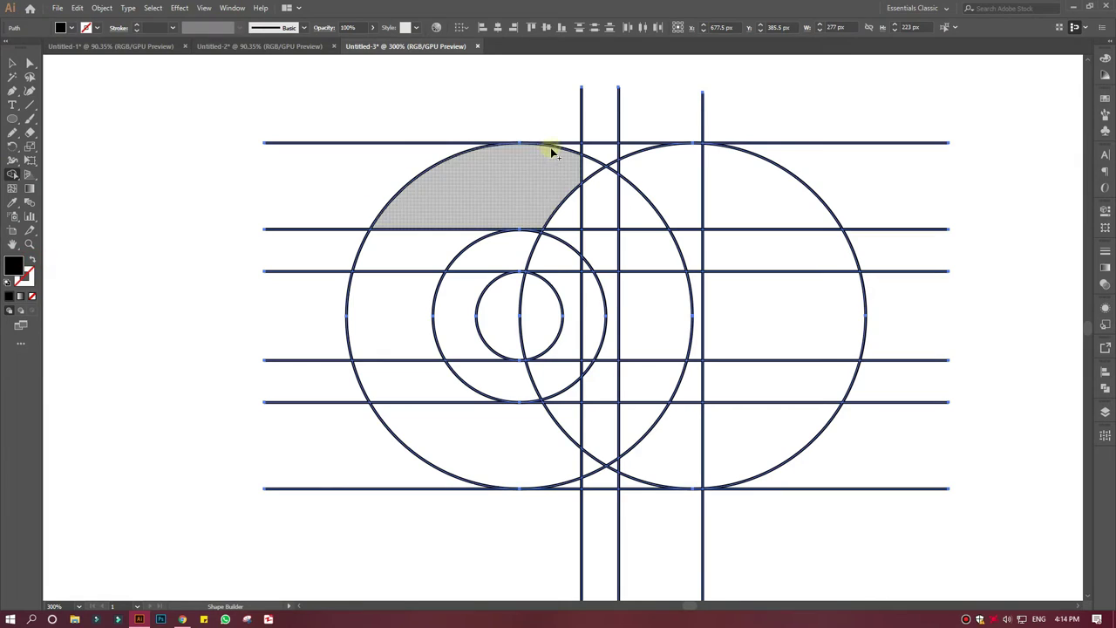
pyautogui.moveTo(573, 146); pyautogui.dragTo(571, 188)
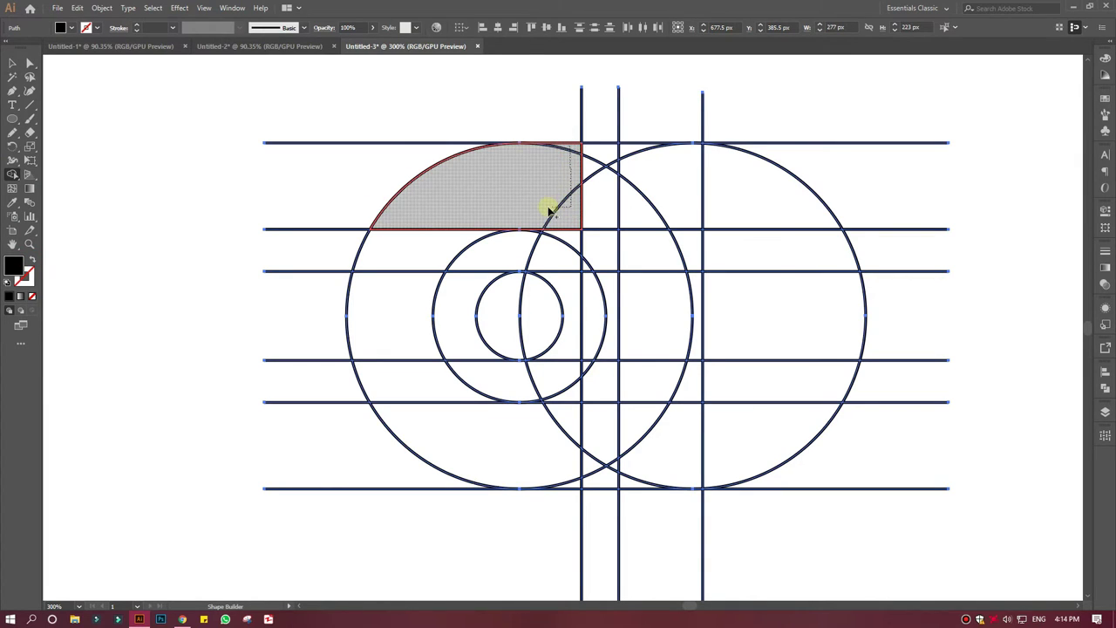
pyautogui.moveTo(427, 232)
pyautogui.mouseDown()
pyautogui.moveTo(413, 316)
pyautogui.moveTo(463, 432)
pyautogui.mouseUp()
pyautogui.moveTo(543, 422); pyautogui.dragTo(563, 423)
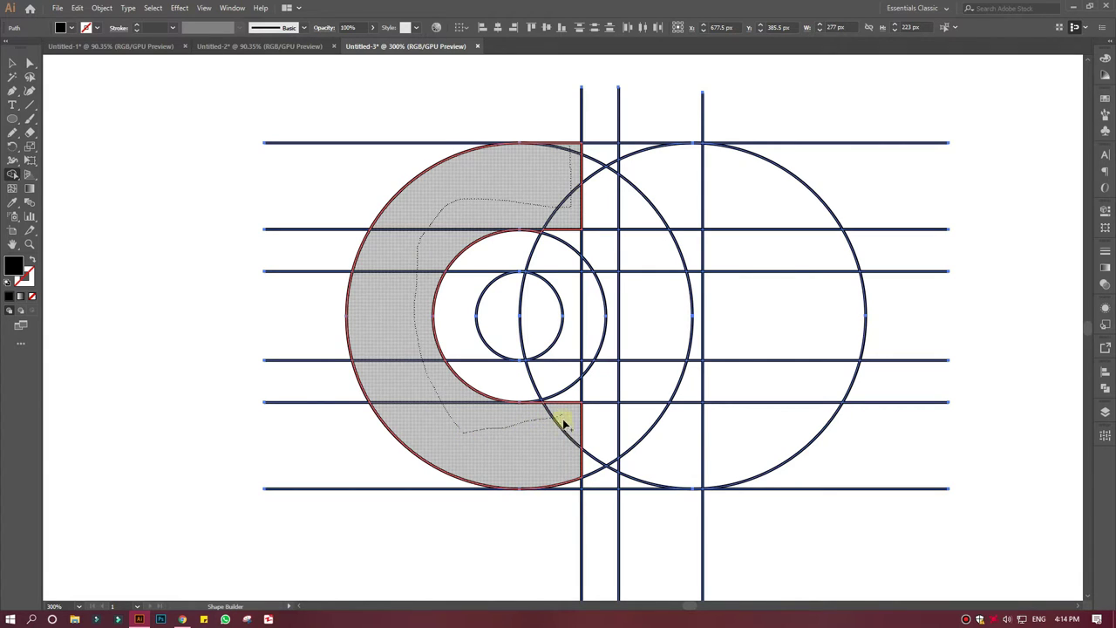
pyautogui.moveTo(575, 482); pyautogui.dragTo(546, 440)
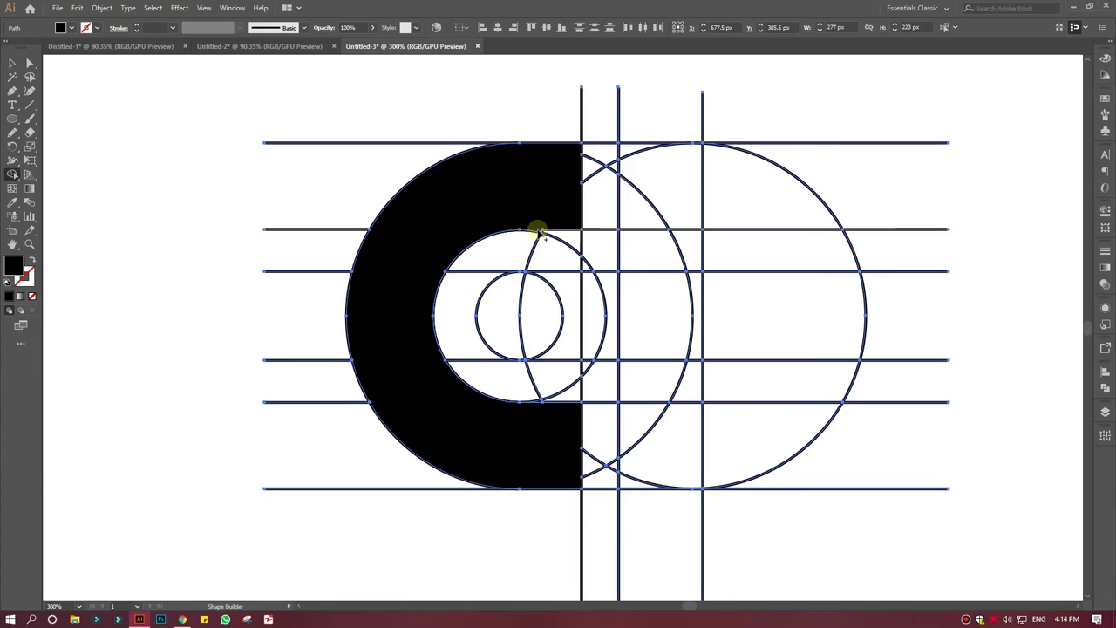
pyautogui.hotkey('ctrl', 'z')
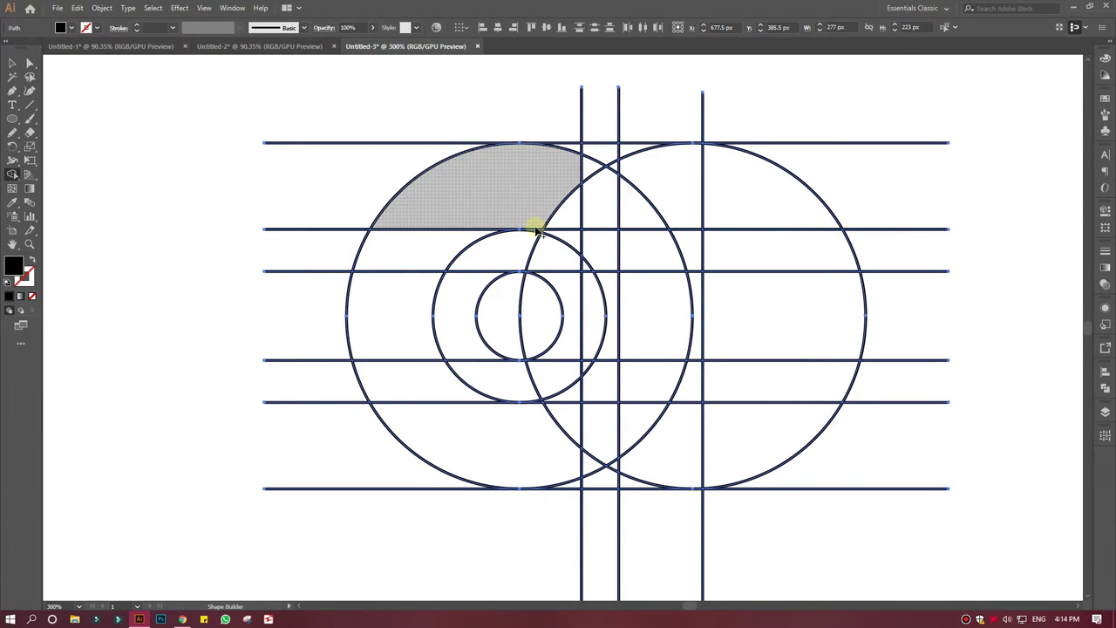
pyautogui.click(29, 245)
# Zoom in and select the large arc's top anchor point.
pyautogui.moveTo(506, 226); pyautogui.dragTo(704, 373)
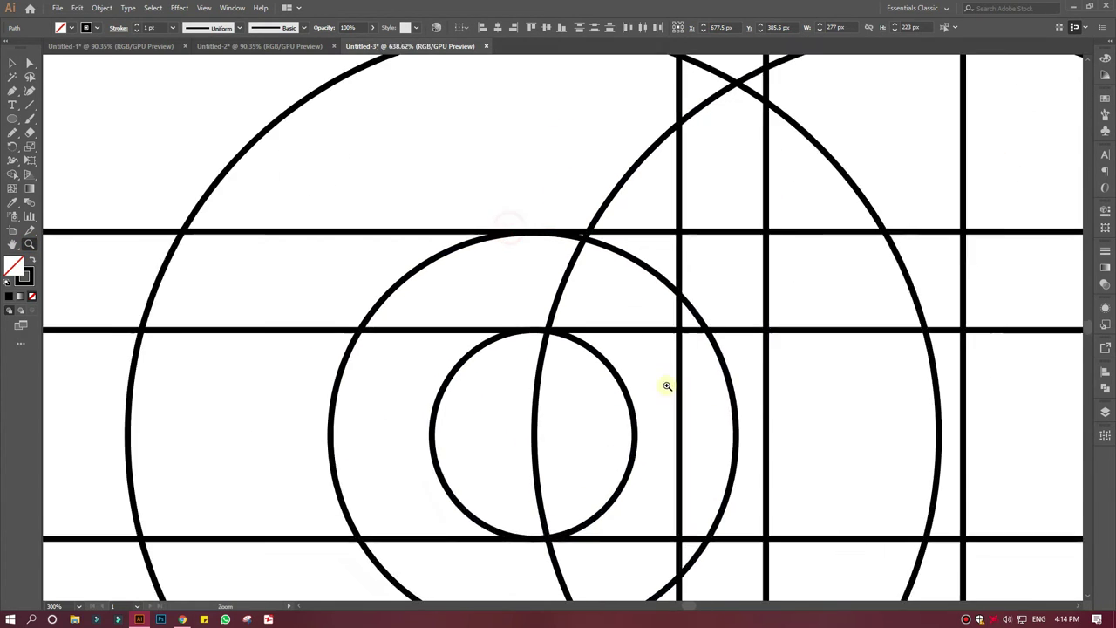
pyautogui.click(27, 61)
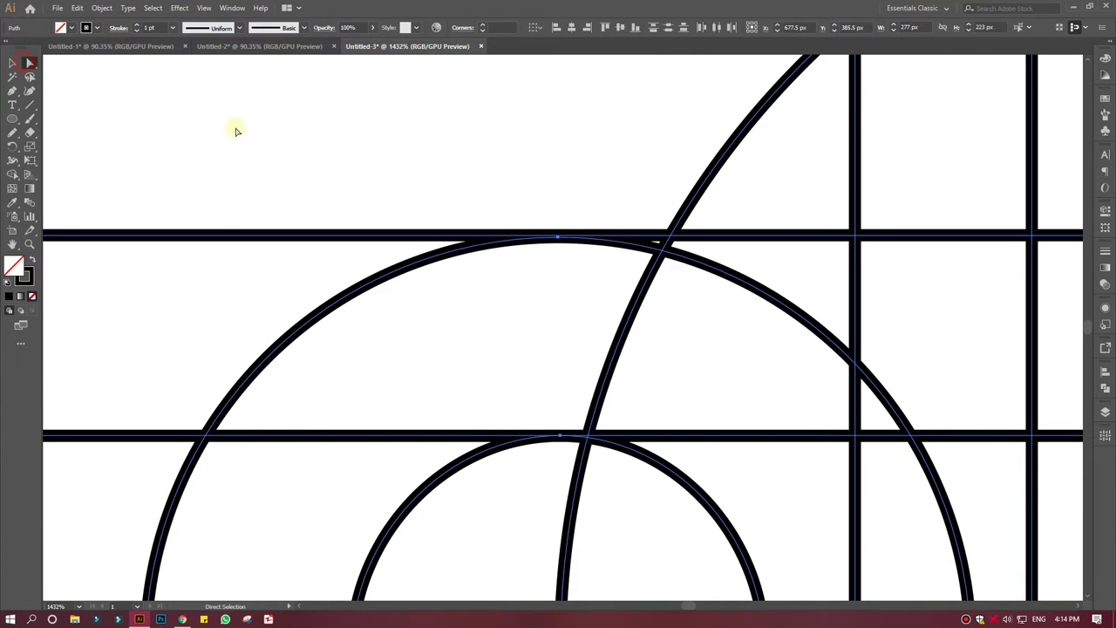
pyautogui.click(237, 125)
pyautogui.moveTo(558, 236); pyautogui.dragTo(560, 239)
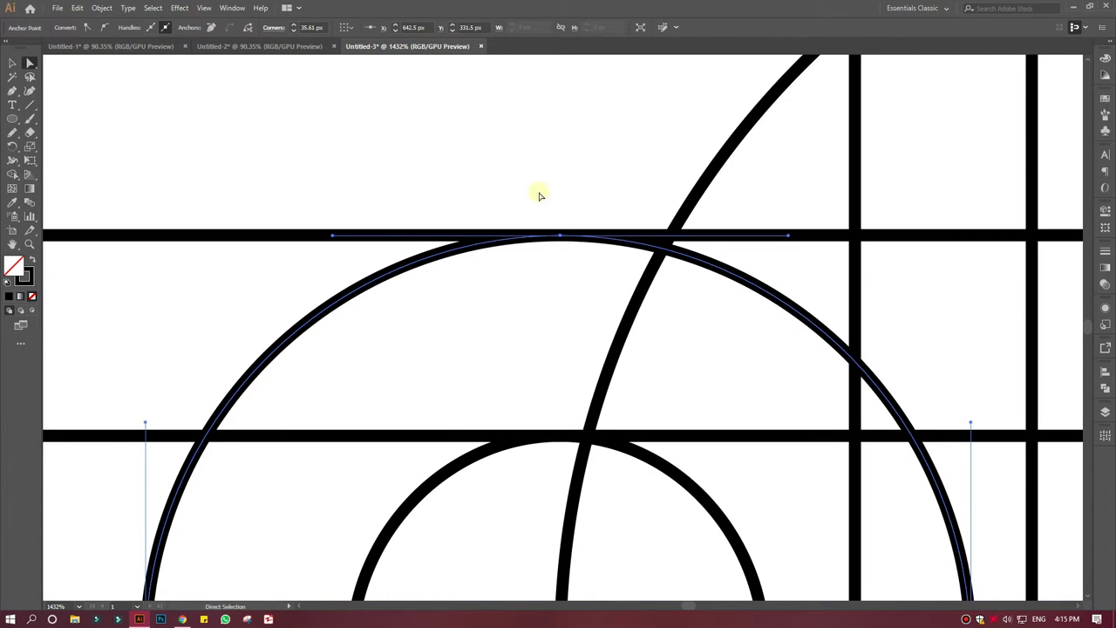
pyautogui.scroll(-3, 558, 273)
pyautogui.scroll(-3, 558, 269)
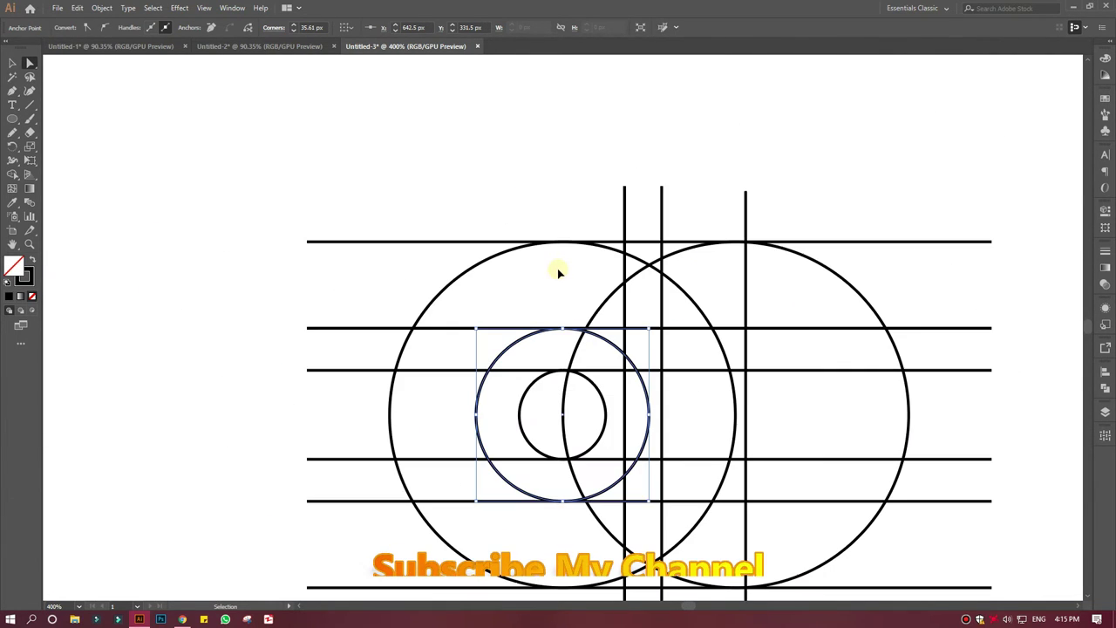
pyautogui.scroll(-1, 818, 521)
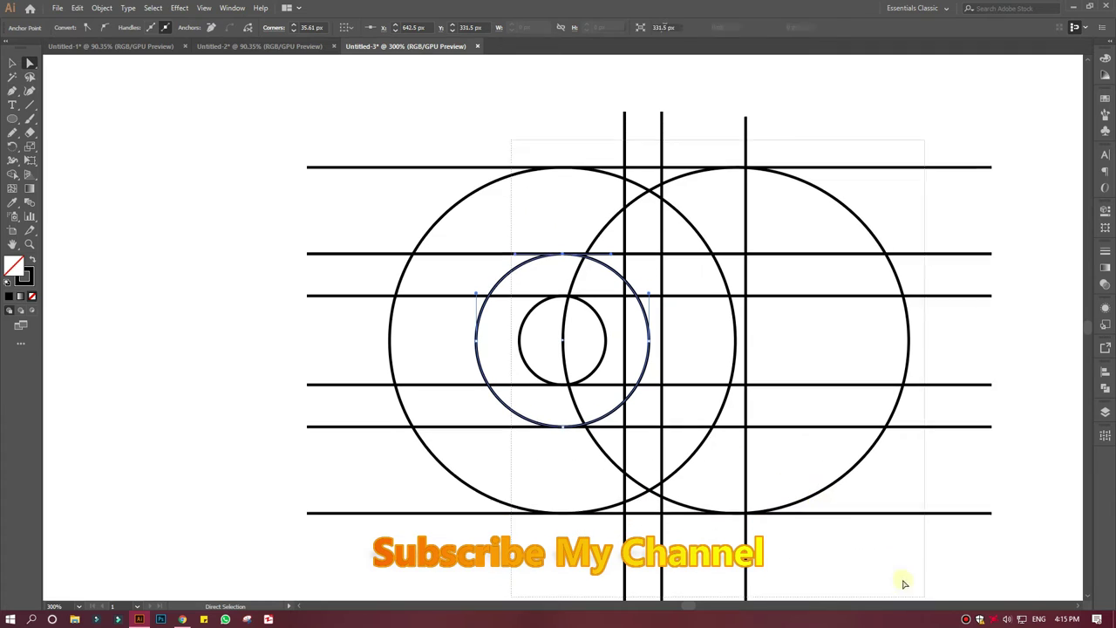
# Marquee-select all circles and guide lines, then pick the Shape Builder tool.
pyautogui.hotkey('ctrl', 'a')
pyautogui.click(245, 128)
pyautogui.moveTo(245, 129)
pyautogui.mouseDown()
pyautogui.moveTo(746, 593)
pyautogui.moveTo(779, 498)
pyautogui.mouseUp()
pyautogui.scroll(4, 274, 336)
pyautogui.click(10, 173)
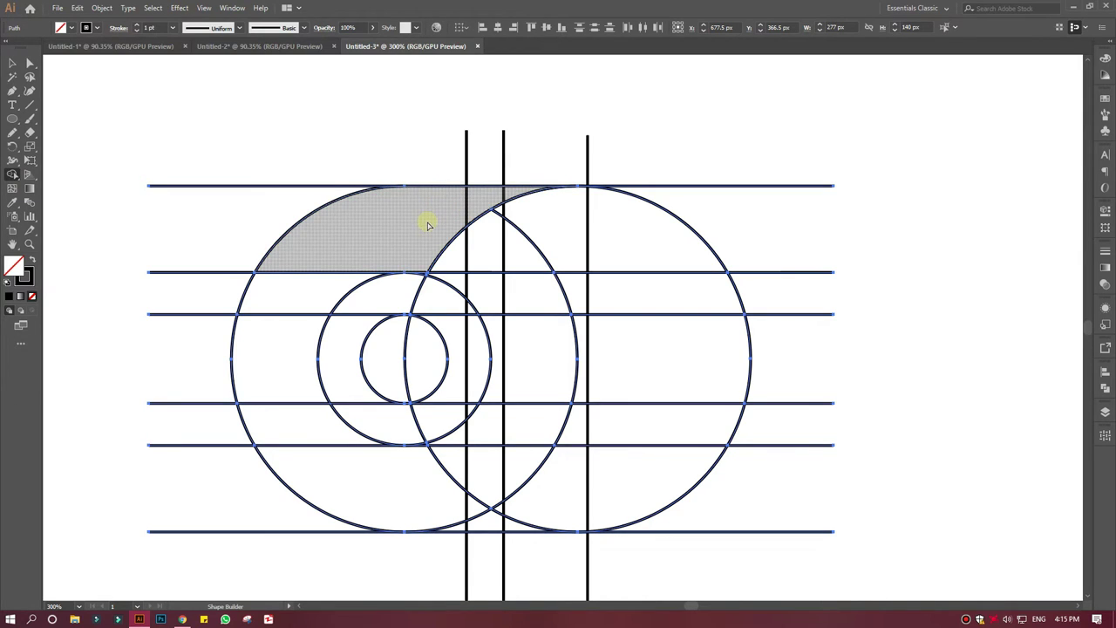
# Reselect the construction and Shape Builder-click the top-left regions to merge them.
pyautogui.click(428, 224)
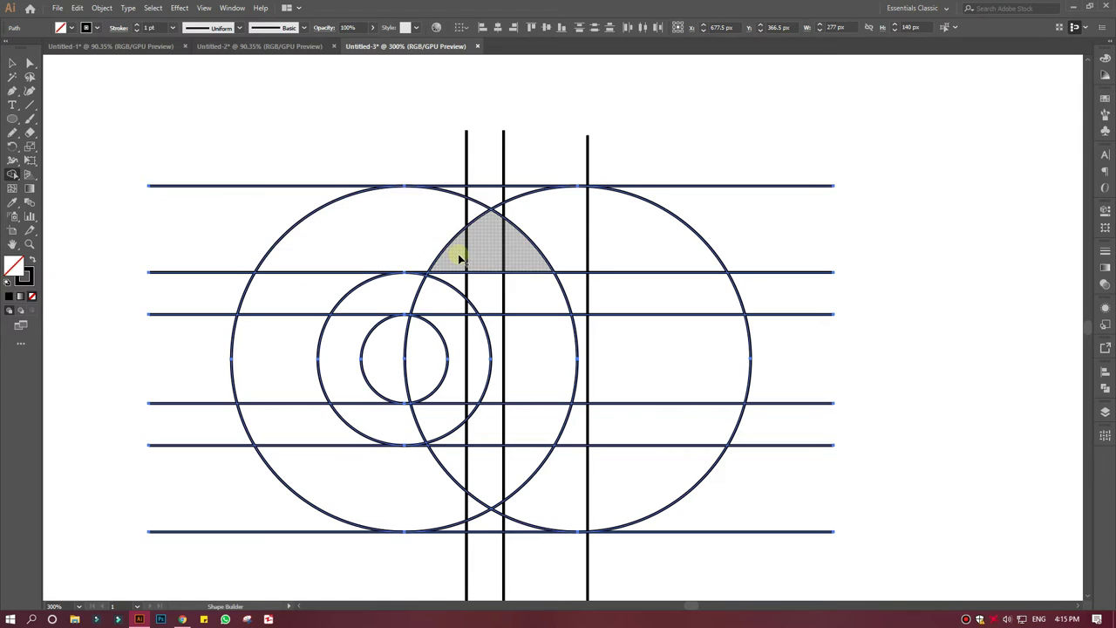
pyautogui.press('v')
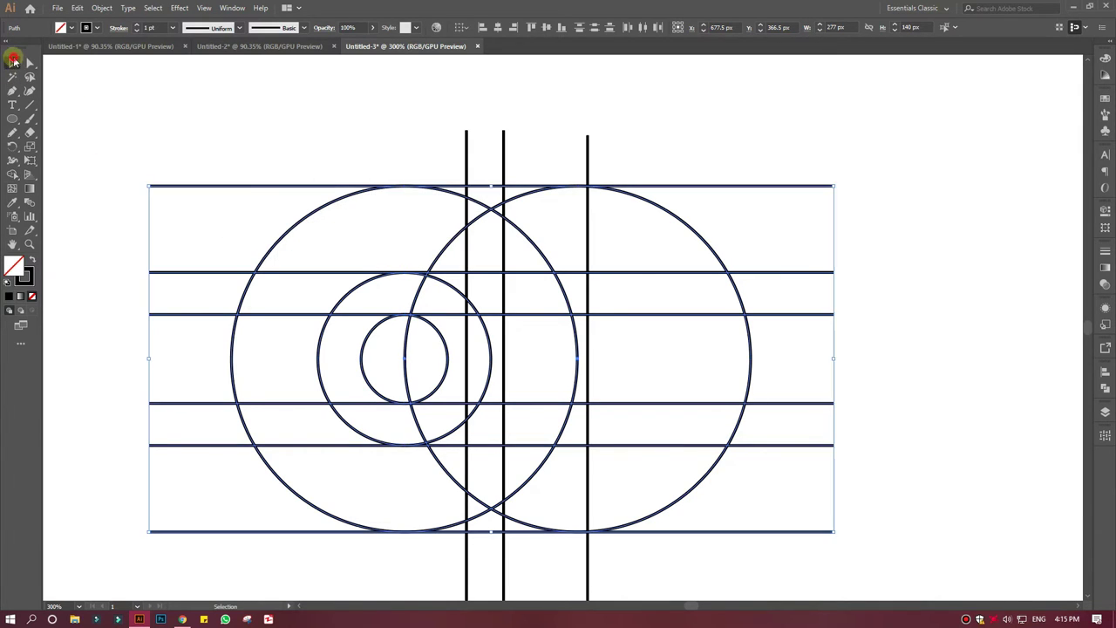
pyautogui.click(223, 131)
pyautogui.moveTo(150, 111); pyautogui.dragTo(825, 524)
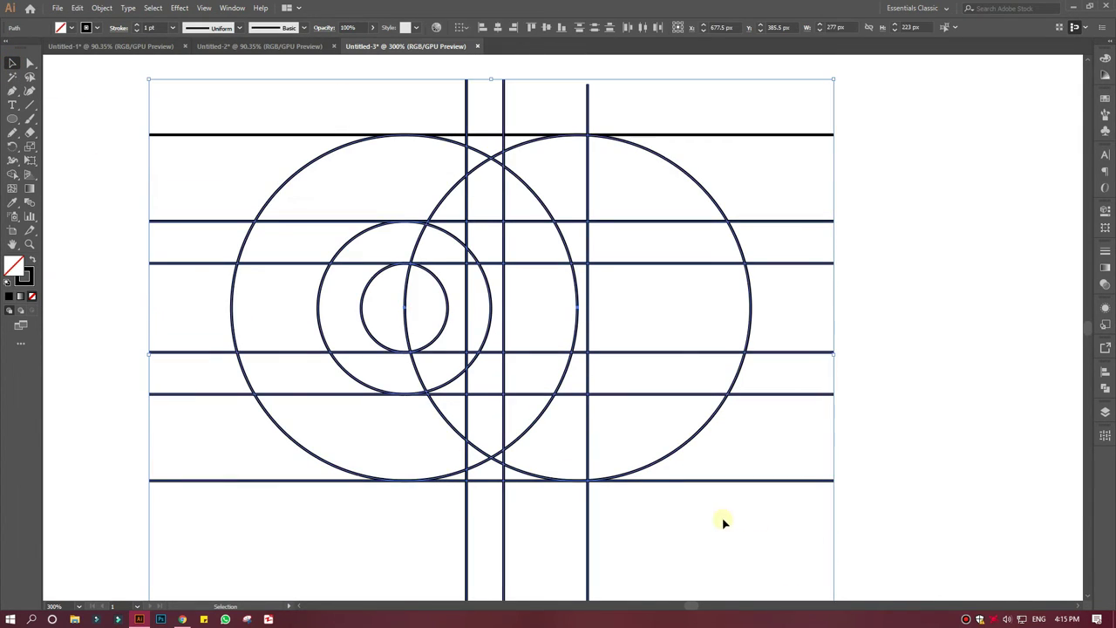
pyautogui.click(13, 173)
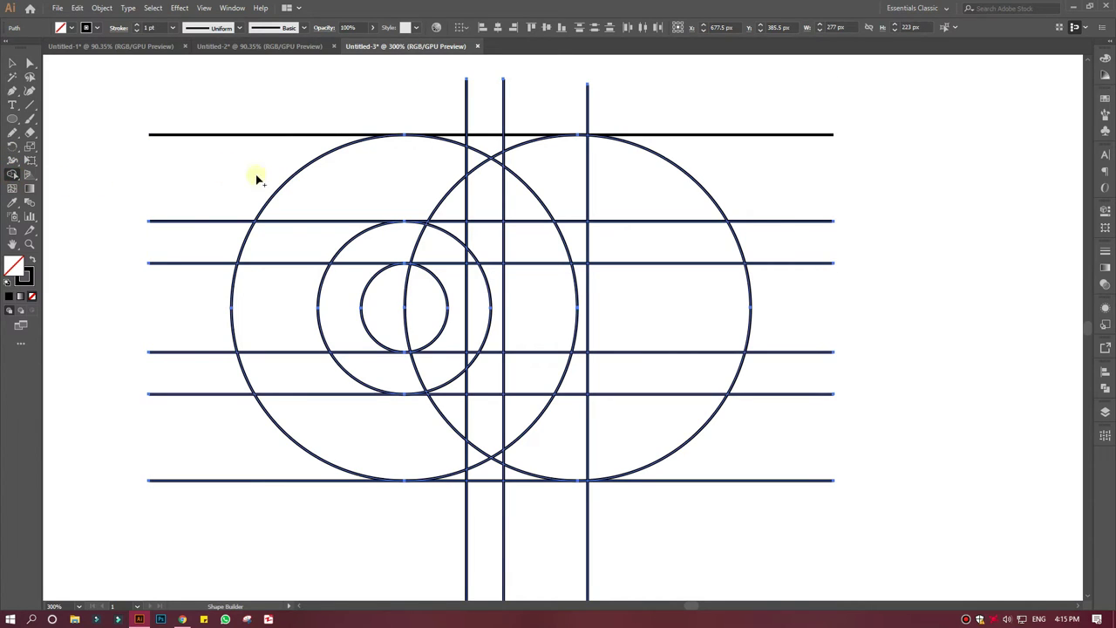
pyautogui.click(434, 155)
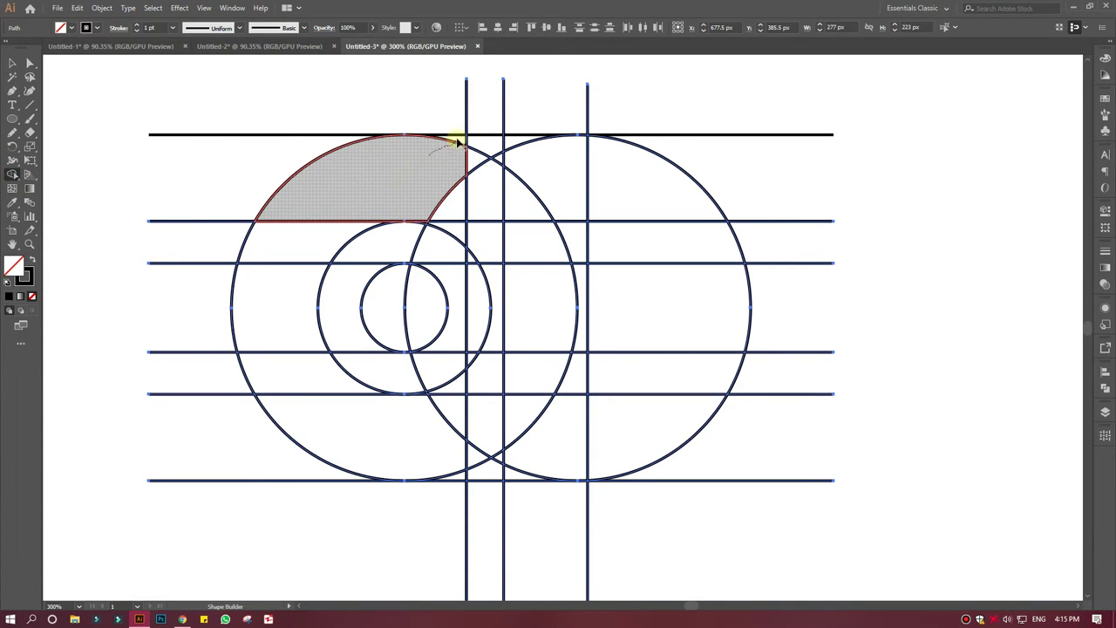
pyautogui.click(447, 154)
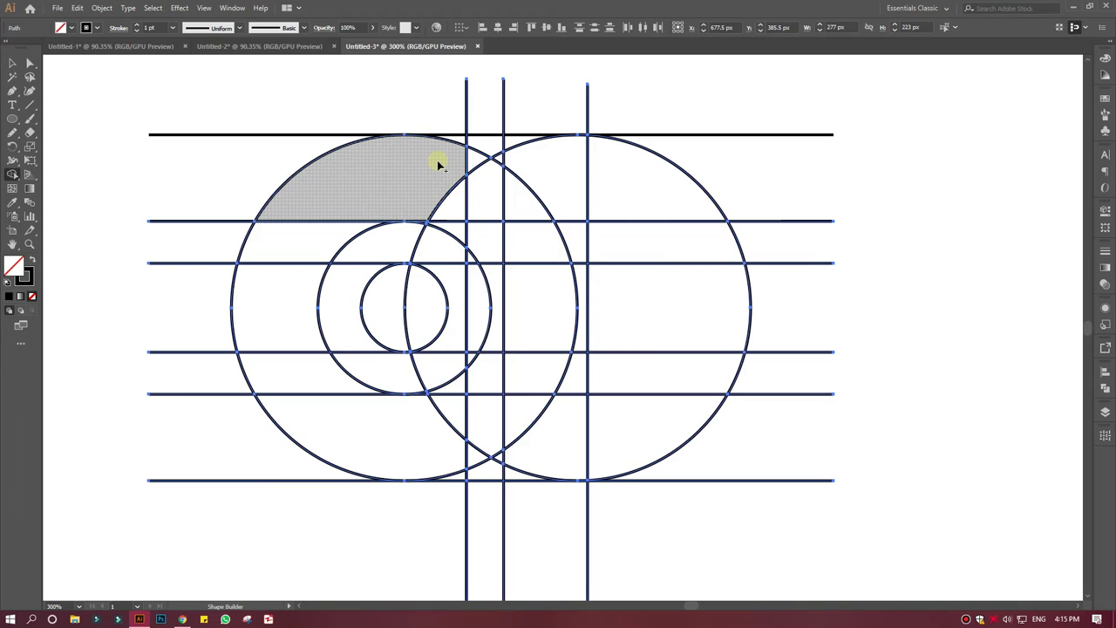
pyautogui.scroll(1, 462, 187)
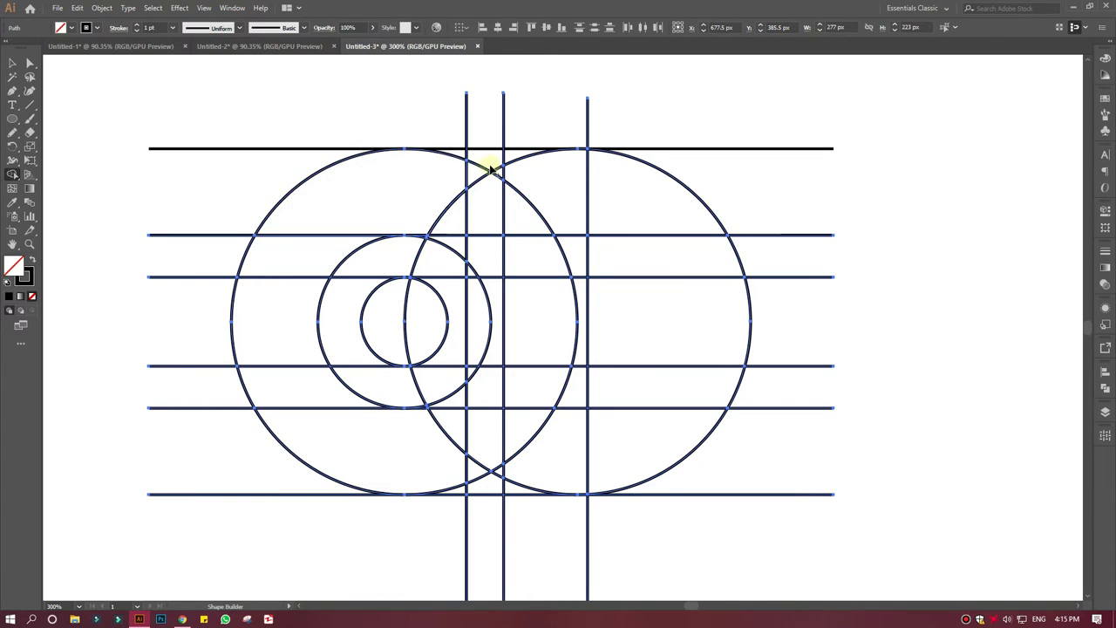
pyautogui.scroll(2, 449, 191)
# Reselect everything and drag across the top-left and left ring regions into a C.
pyautogui.click(12, 63)
pyautogui.moveTo(131, 104); pyautogui.dragTo(812, 561)
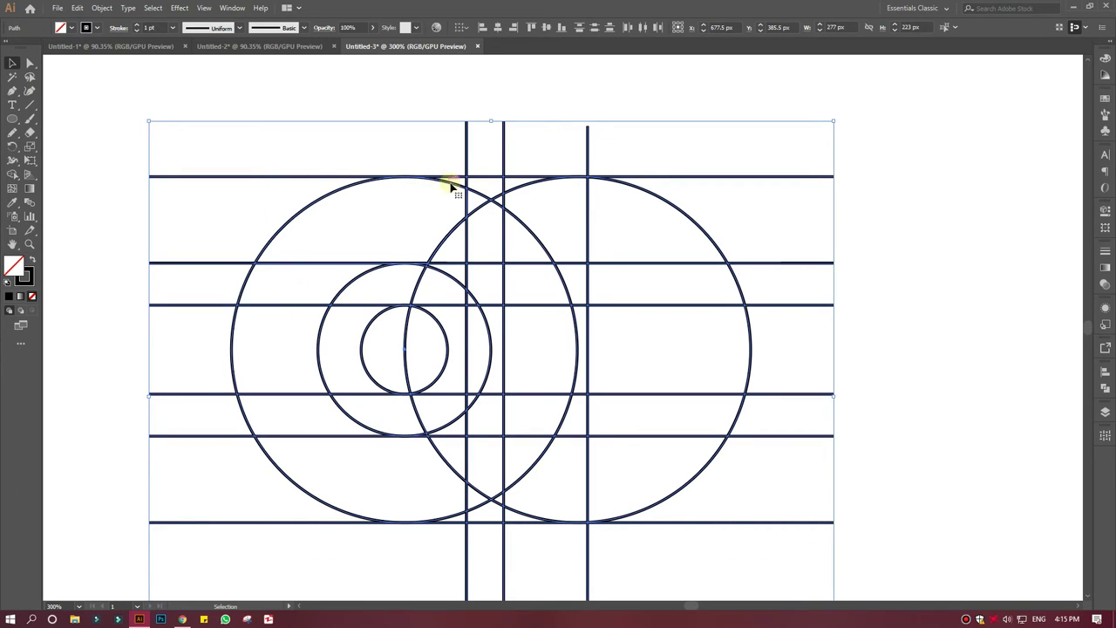
pyautogui.click(12, 173)
pyautogui.moveTo(457, 185); pyautogui.dragTo(453, 225)
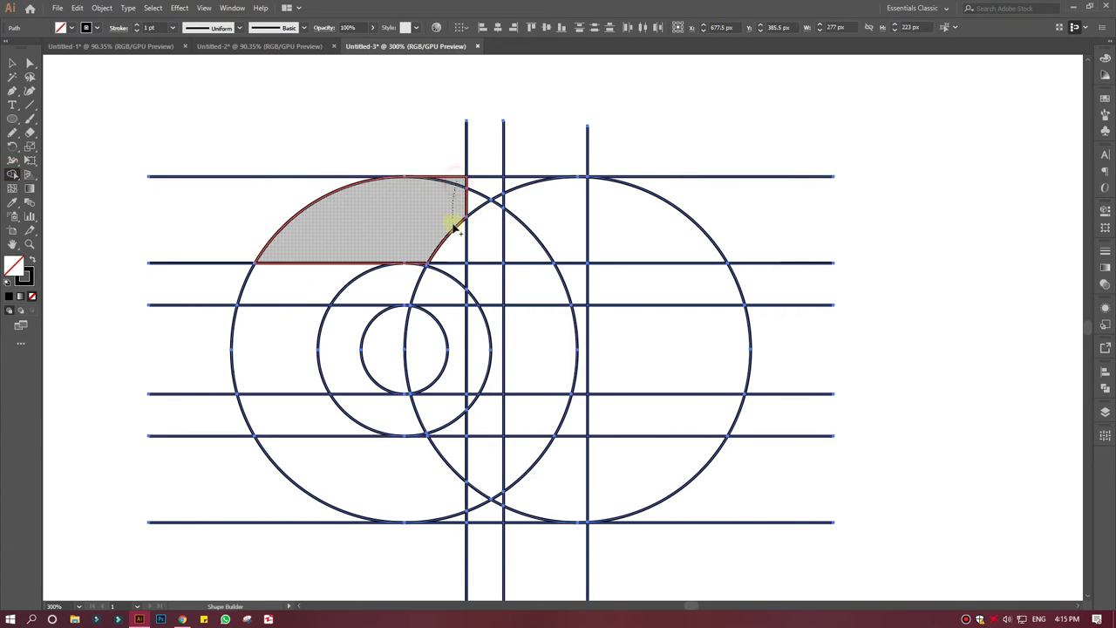
pyautogui.moveTo(297, 262)
pyautogui.mouseDown()
pyautogui.moveTo(409, 486)
pyautogui.moveTo(456, 464)
pyautogui.mouseUp()
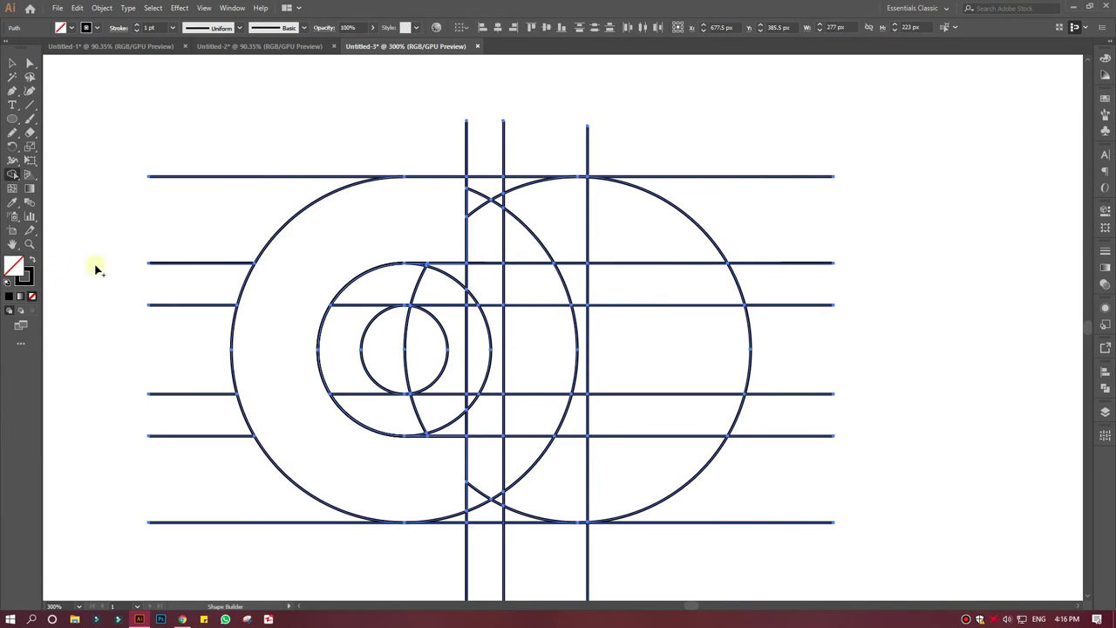
# Set fill to black with no stroke and re-merge the left ring into a black C.
pyautogui.click(32, 259)
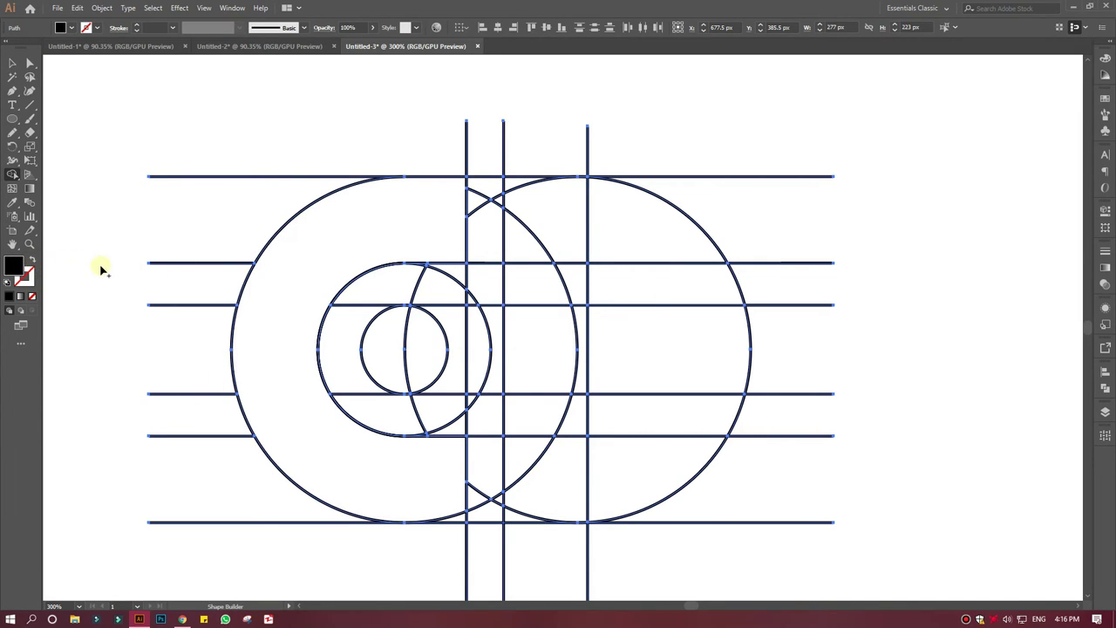
pyautogui.hotkey('ctrl', 'z')
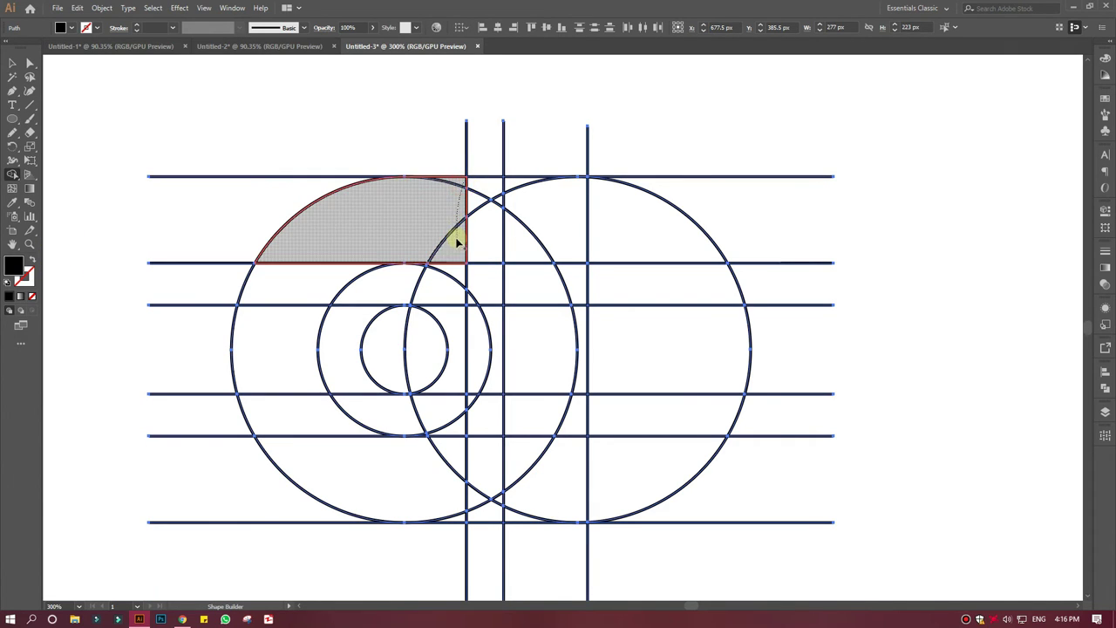
pyautogui.moveTo(465, 183); pyautogui.dragTo(460, 236)
pyautogui.moveTo(337, 256); pyautogui.dragTo(392, 482)
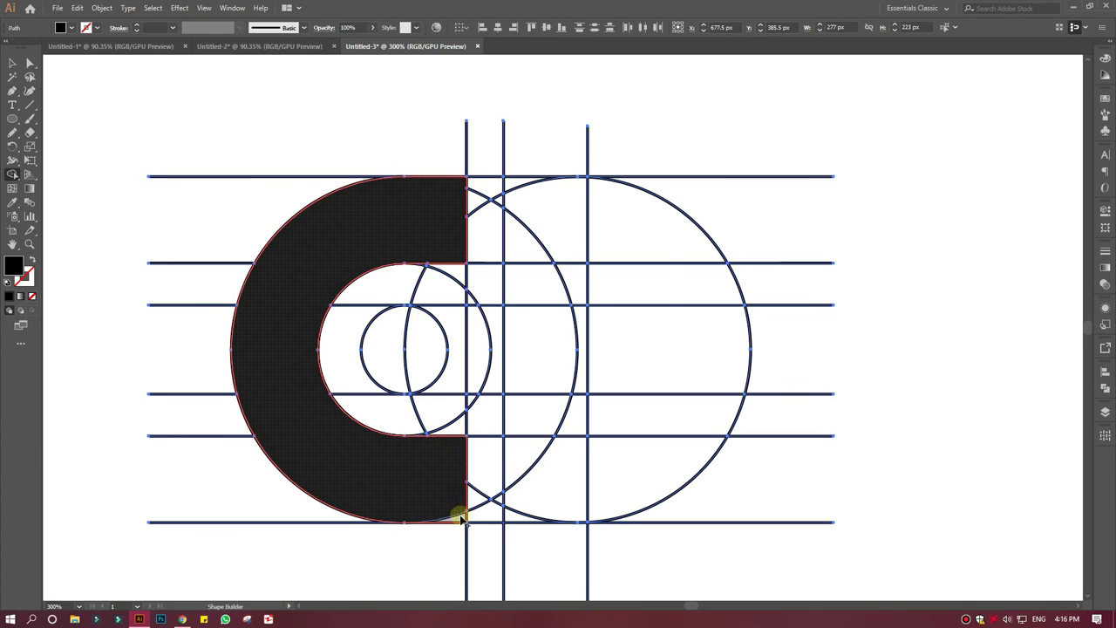
# Merge the middle bar, top-right and lower-right regions into black shapes, joining bar and lower block.
pyautogui.moveTo(395, 348); pyautogui.dragTo(652, 370)
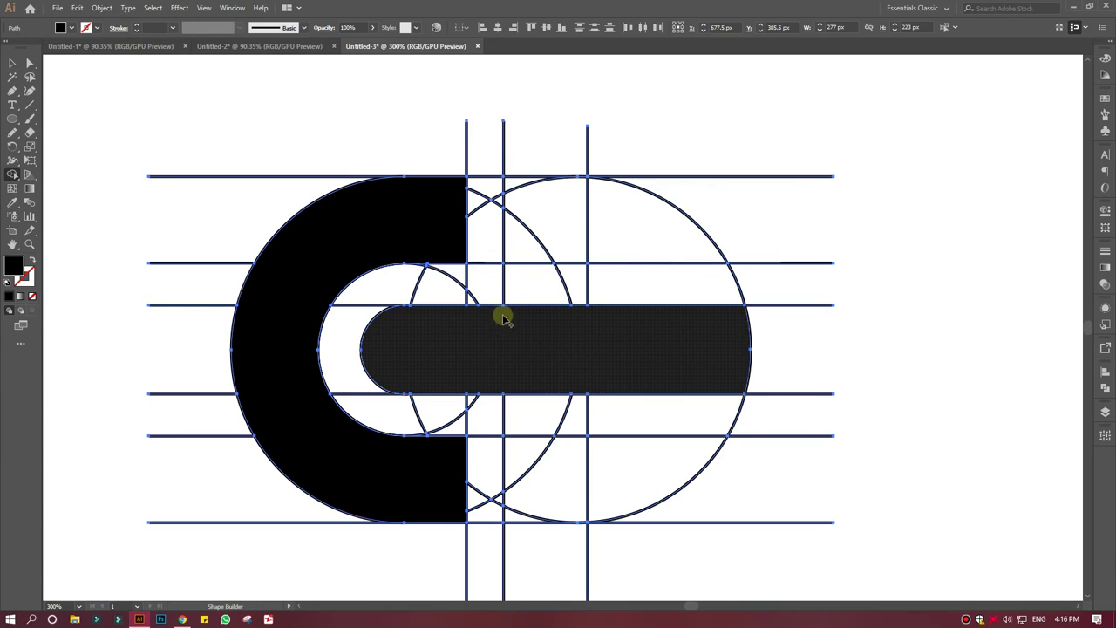
pyautogui.moveTo(508, 184); pyautogui.dragTo(623, 236)
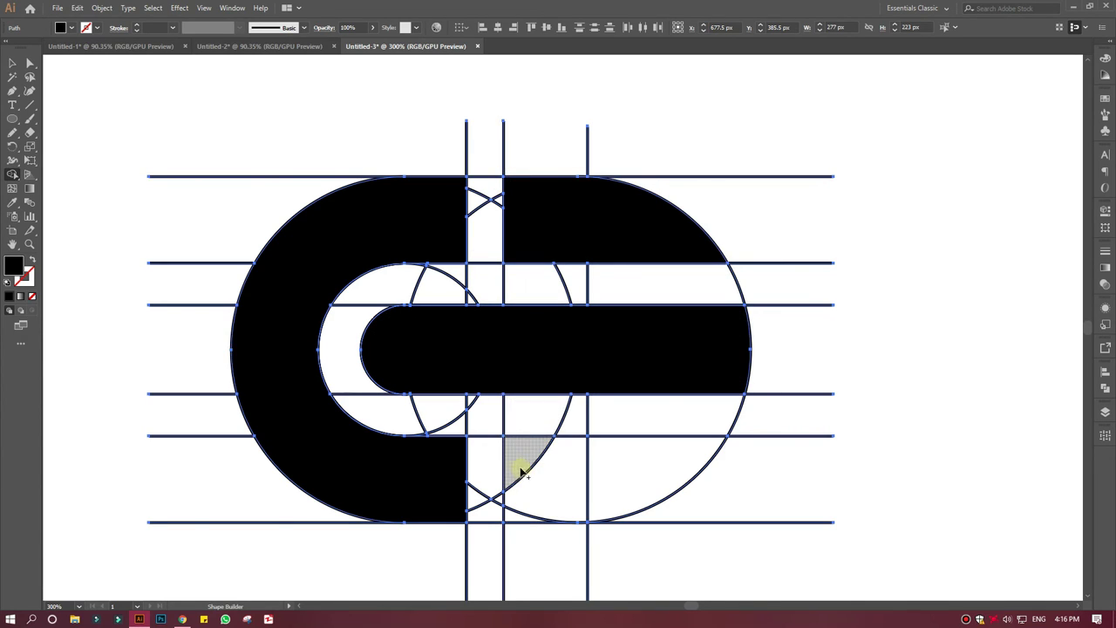
pyautogui.moveTo(520, 463); pyautogui.dragTo(628, 495)
pyautogui.moveTo(552, 473)
pyautogui.mouseDown()
pyautogui.moveTo(543, 369)
pyautogui.moveTo(491, 356)
pyautogui.mouseUp()
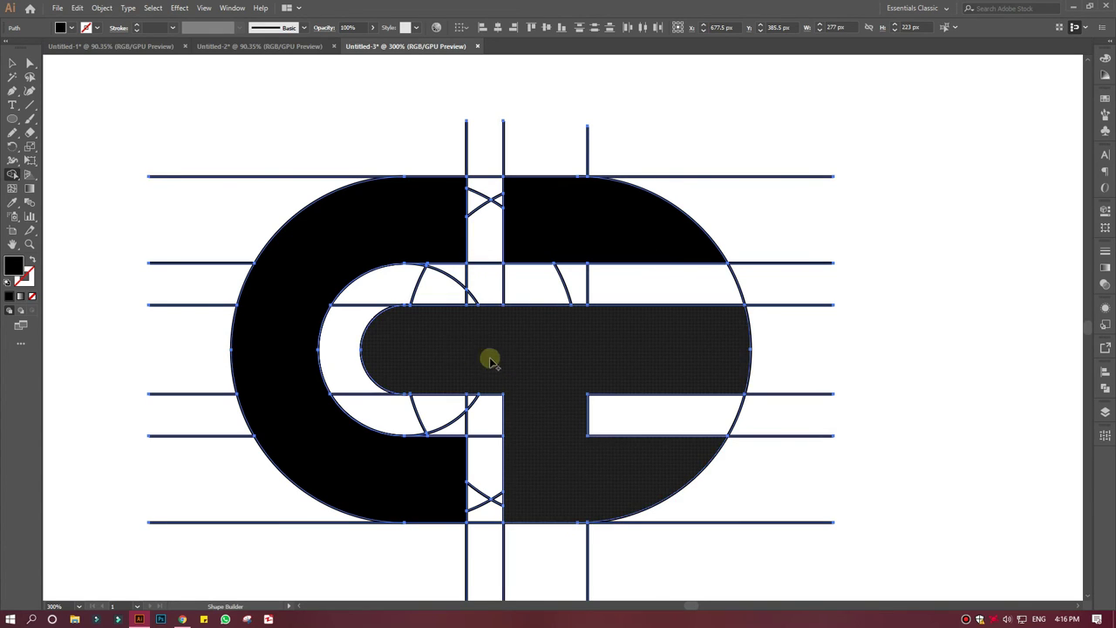
pyautogui.click(12, 63)
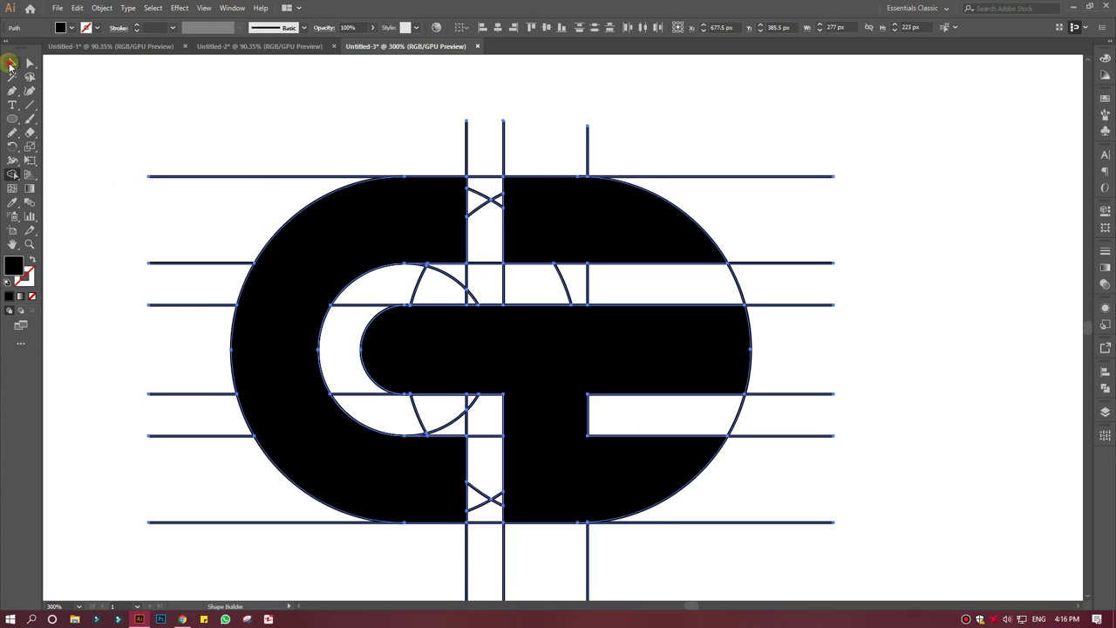
pyautogui.click(52, 96)
# Magic Wand-select the black logo shapes and move them to the upper left.
pyautogui.hotkey('ctrl', '-')
pyautogui.hotkey('ctrl', '-')
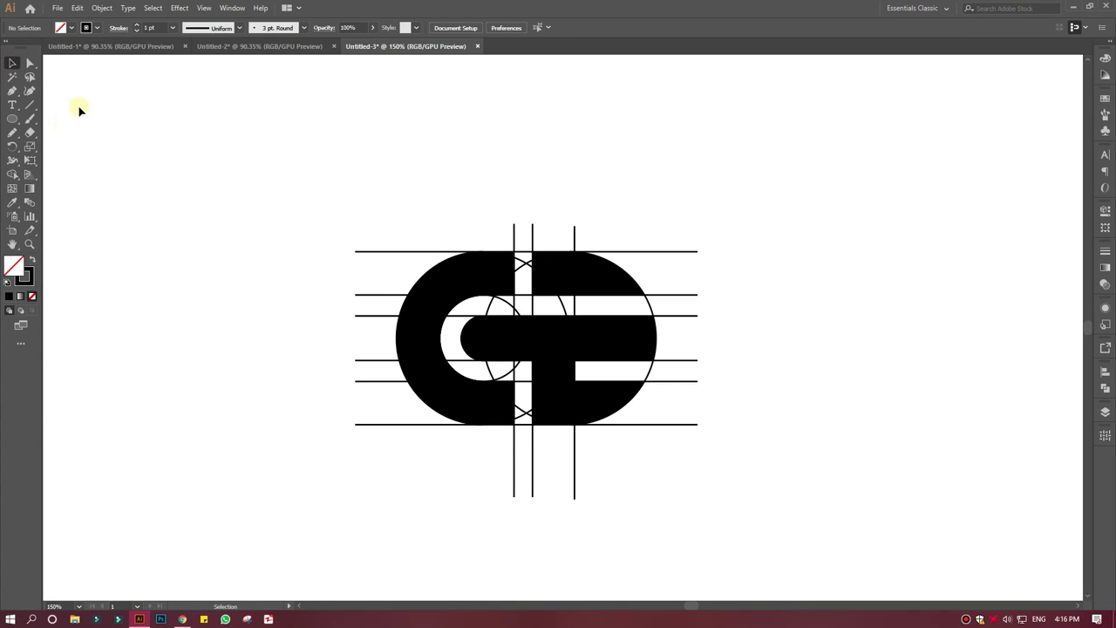
pyautogui.click(12, 77)
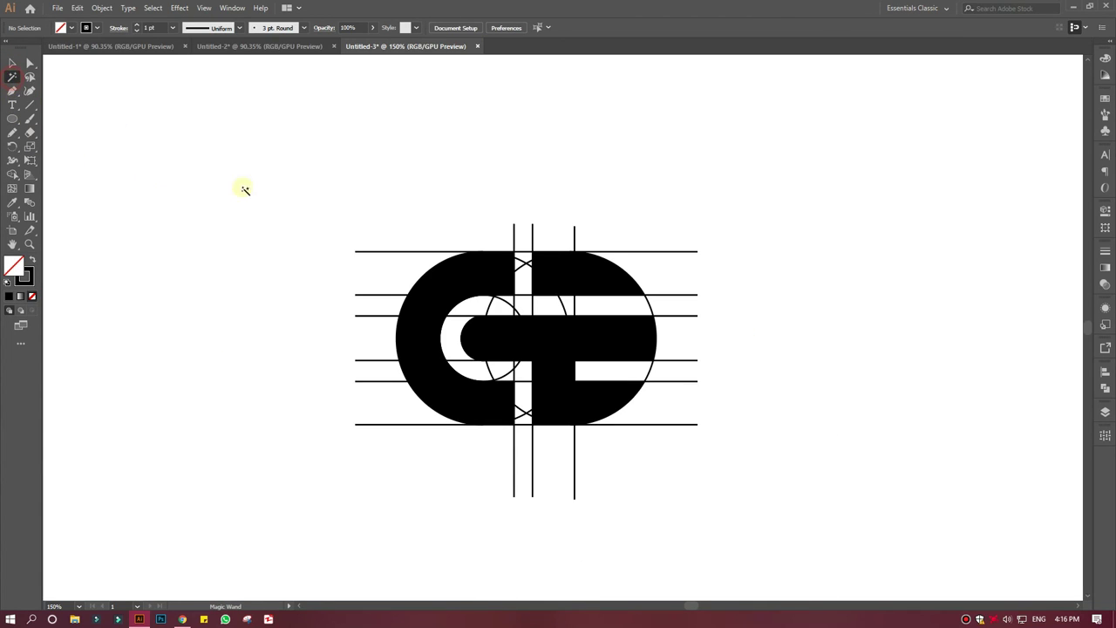
pyautogui.click(434, 294)
pyautogui.press('v')
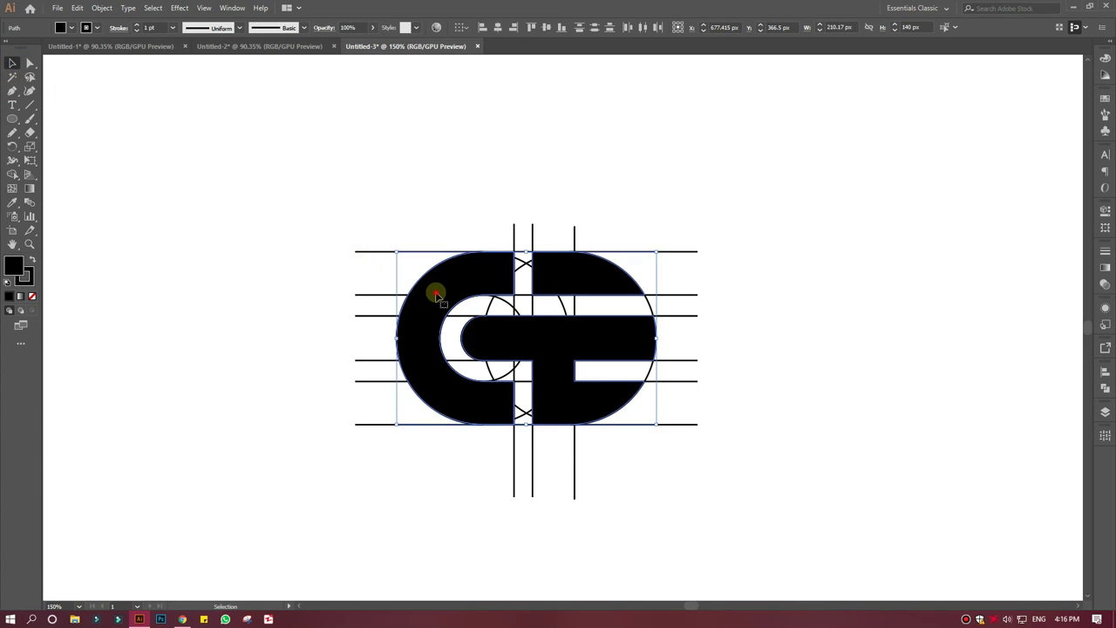
pyautogui.moveTo(434, 293); pyautogui.dragTo(131, 154)
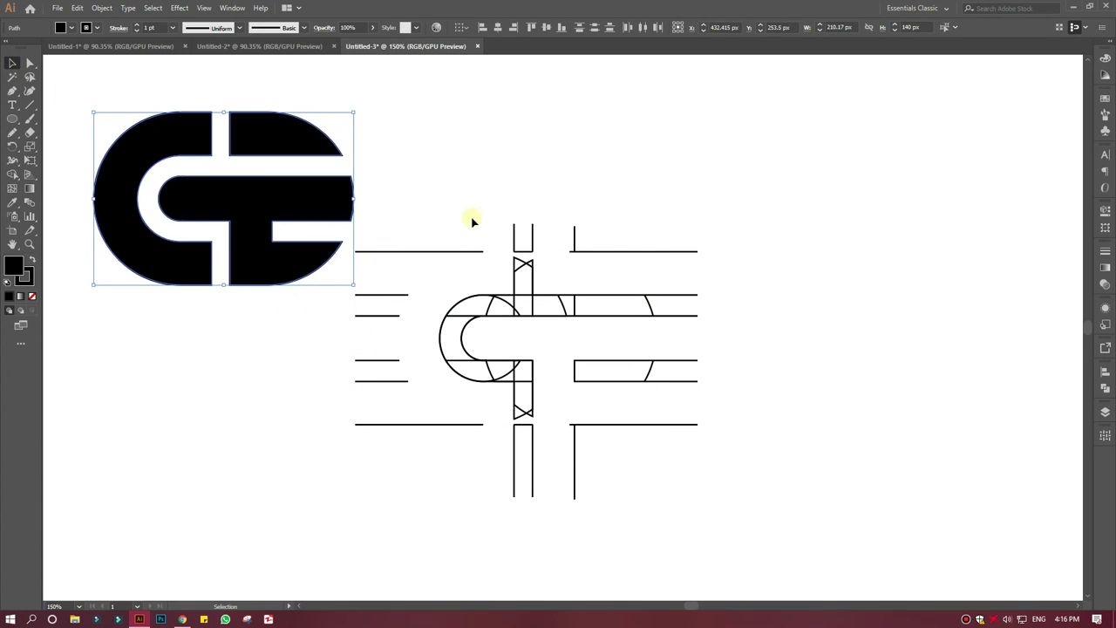
# Delete all leftover guide lines, including the four remaining short segments.
pyautogui.moveTo(472, 222); pyautogui.dragTo(715, 538)
pyautogui.press('Delete')
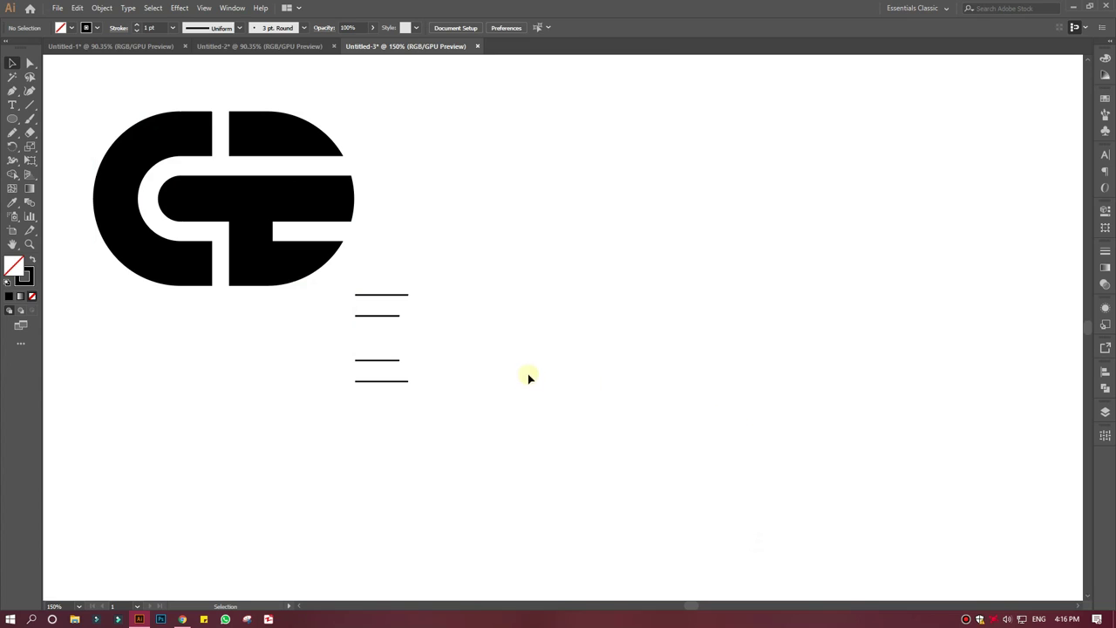
pyautogui.moveTo(521, 326); pyautogui.dragTo(317, 438)
pyautogui.moveTo(523, 287); pyautogui.dragTo(353, 357)
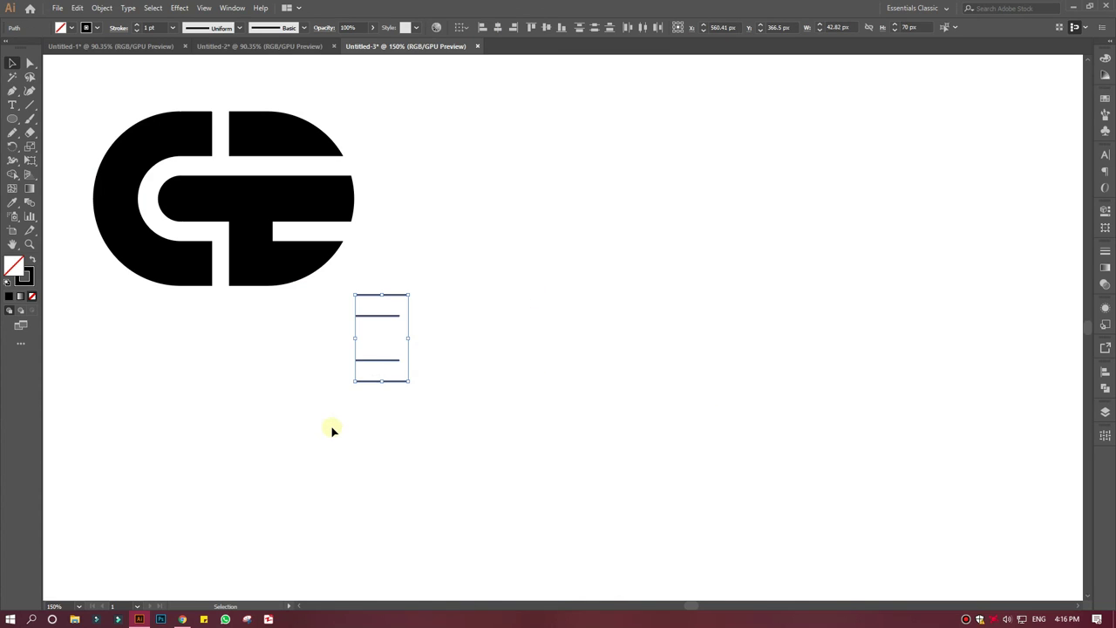
pyautogui.press('Delete')
# Enlarge the logo to about 513 px wide and centre it on the artboard.
pyautogui.moveTo(114, 93)
pyautogui.mouseDown()
pyautogui.moveTo(244, 214)
pyautogui.moveTo(352, 287)
pyautogui.moveTo(538, 471)
pyautogui.mouseUp()
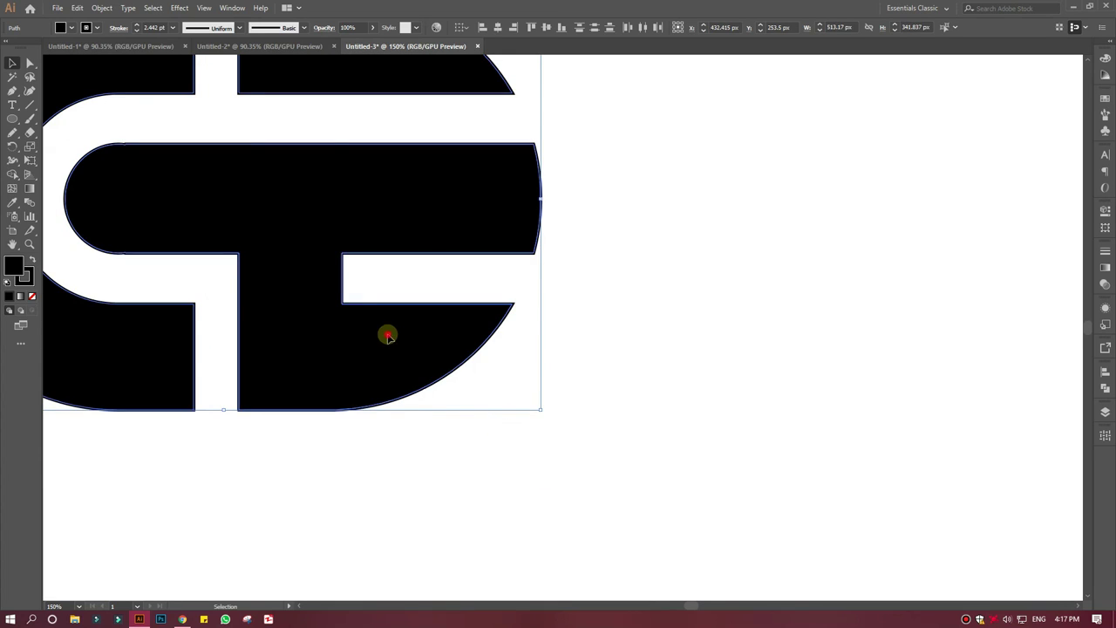
pyautogui.moveTo(388, 336); pyautogui.dragTo(730, 461)
pyautogui.click(905, 485)
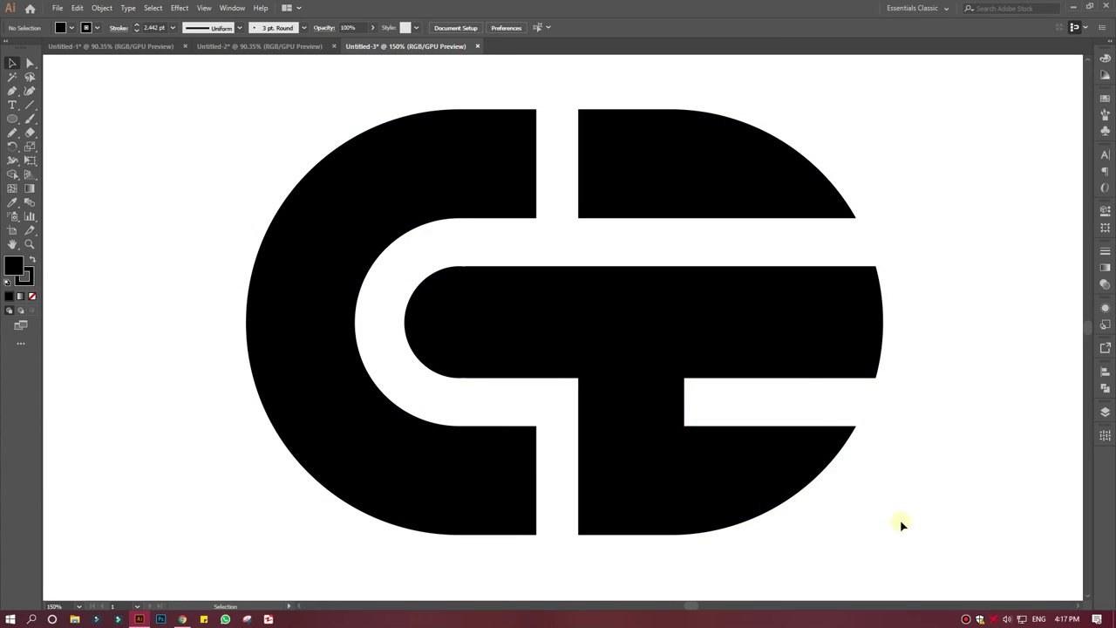